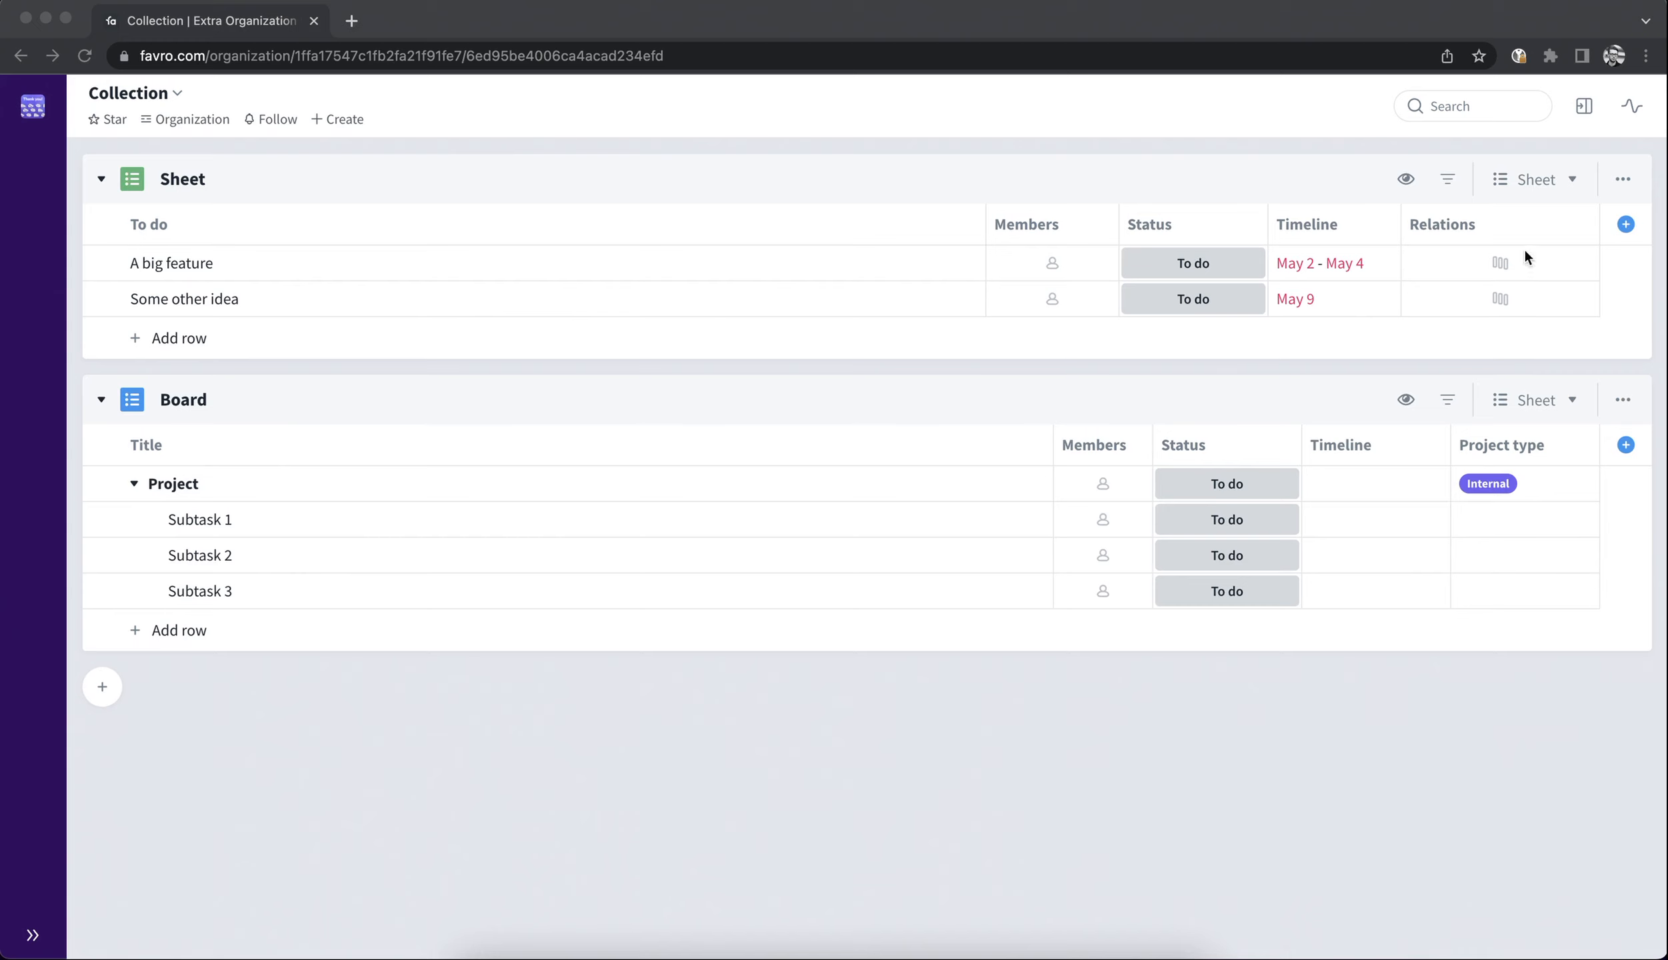
- In the Sheet board's permissions, turn off members being able to configure this board
click(1622, 188)
click(1622, 188)
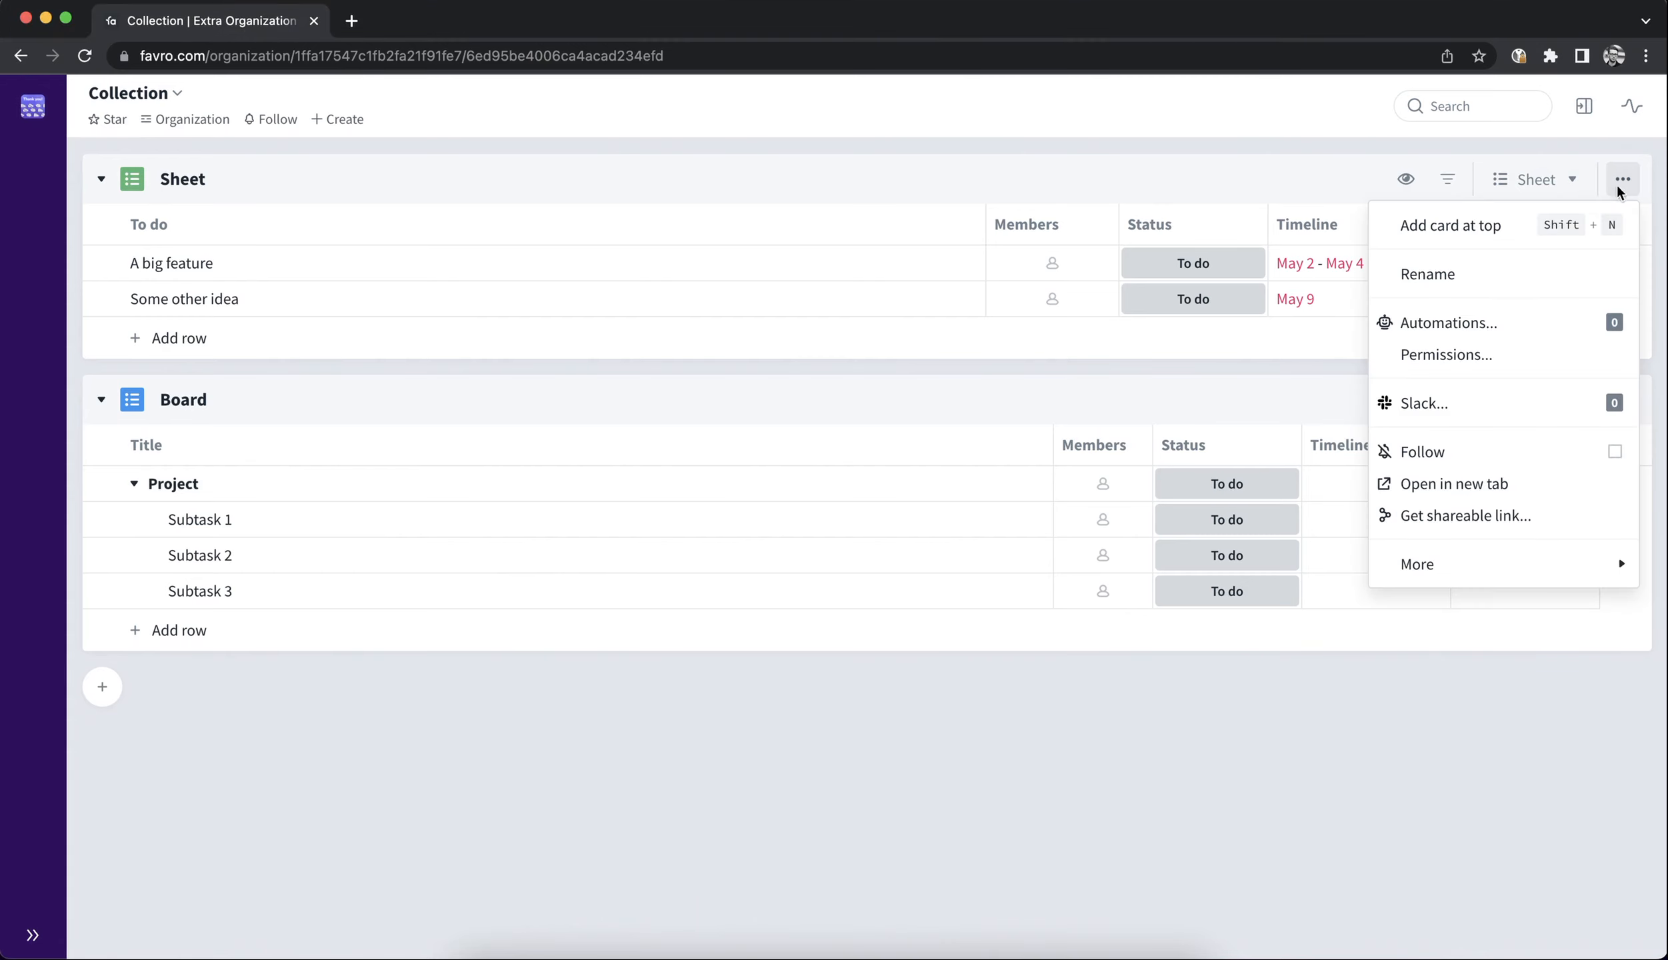
click(1527, 364)
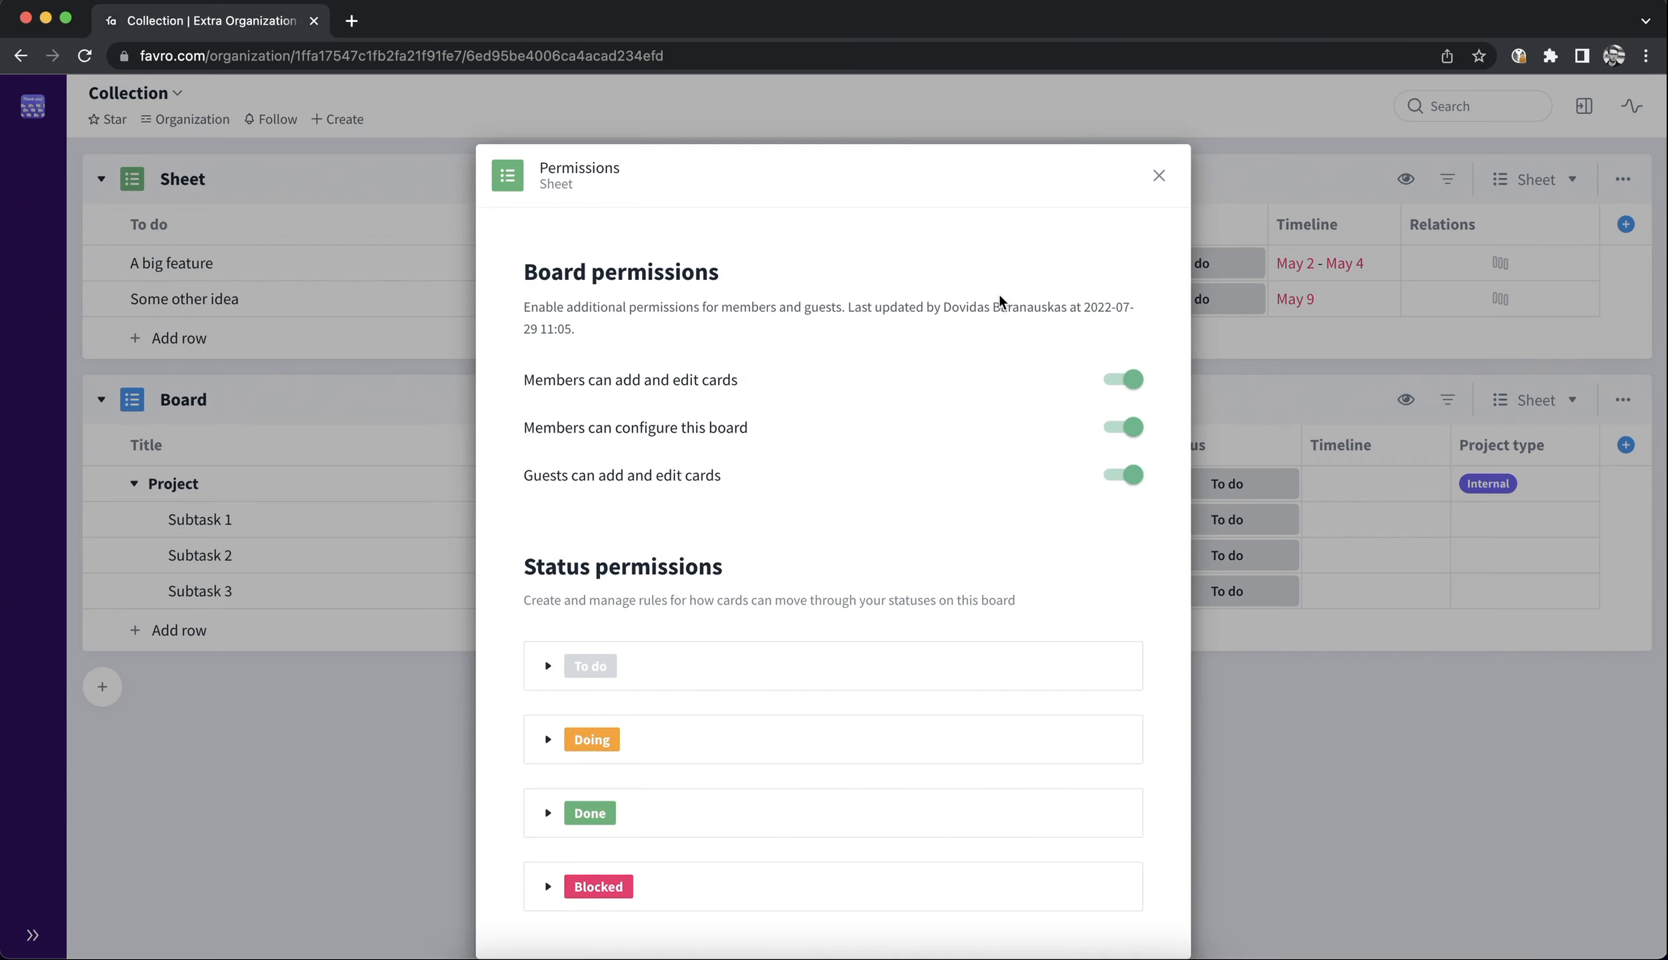
scroll(568, 296, down, 1)
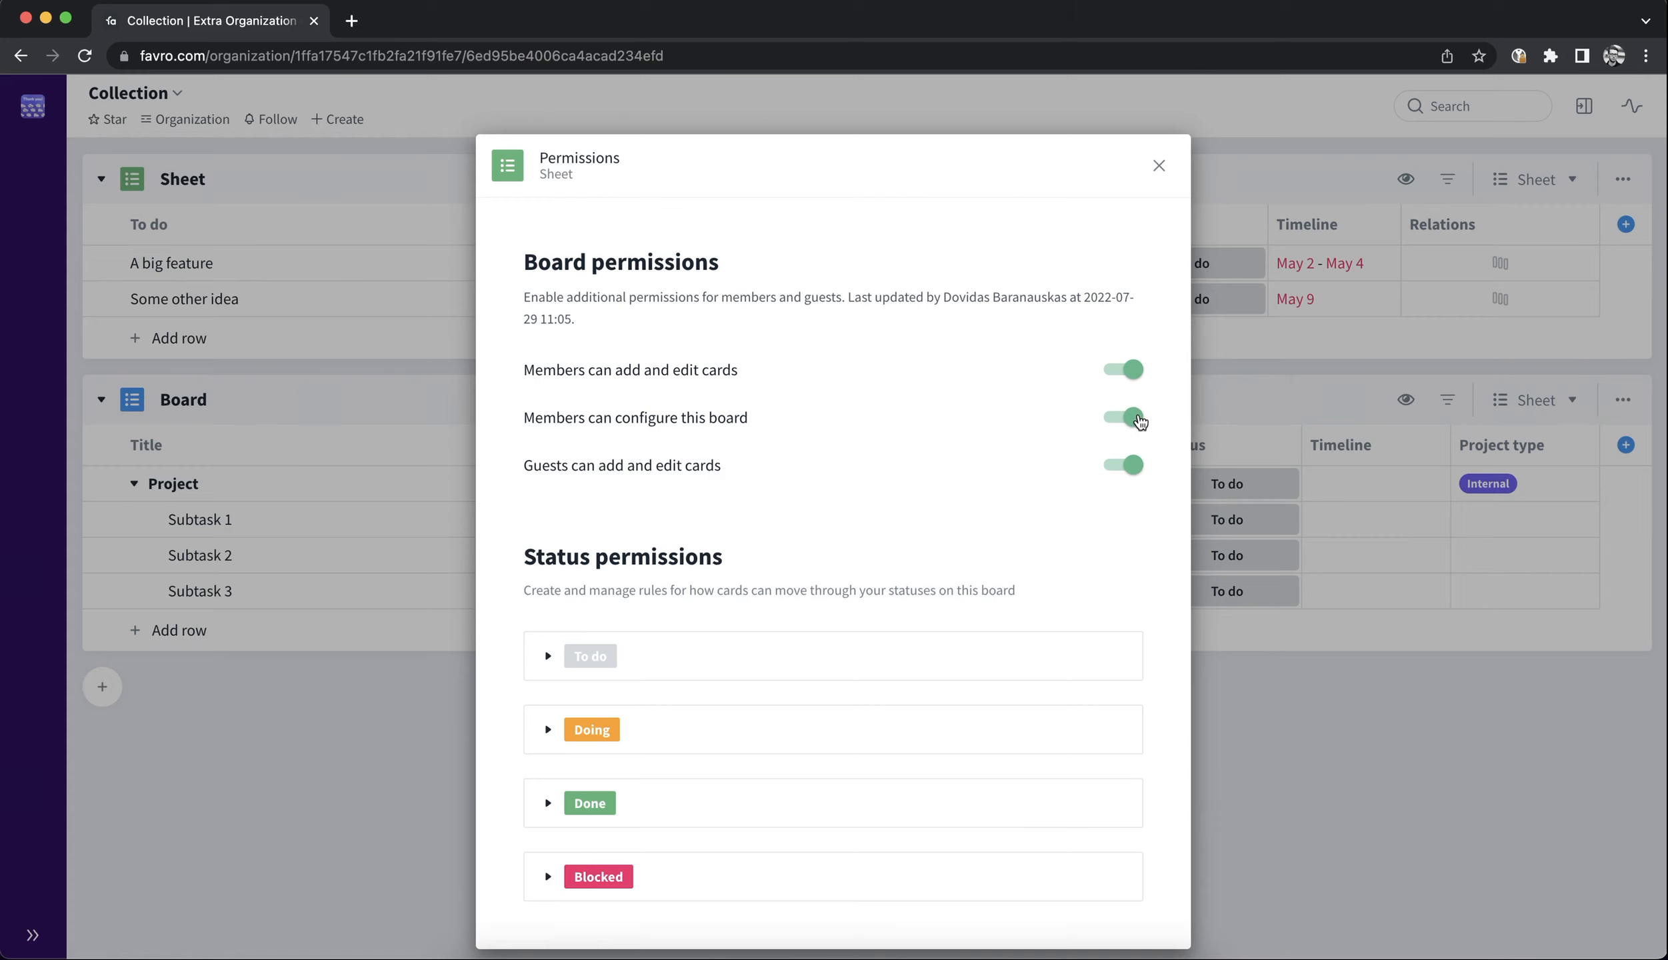
click(1141, 418)
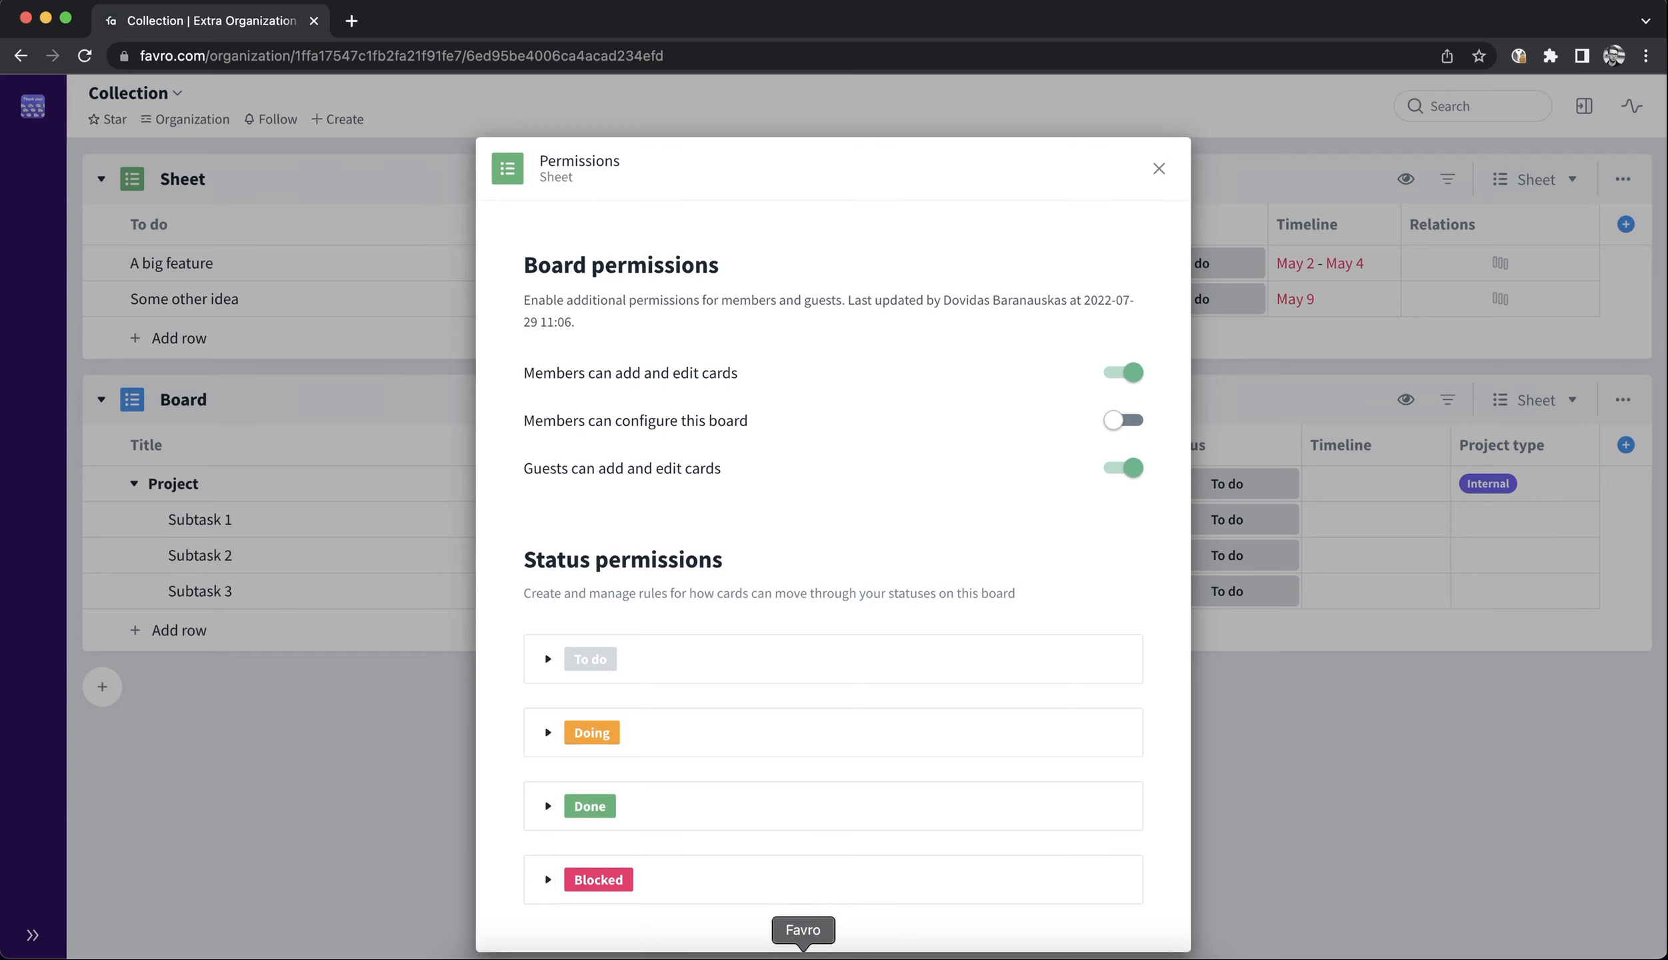
- Switch to the Favro desktop app and set the status of the card "Some other idea" to Doing
click(803, 958)
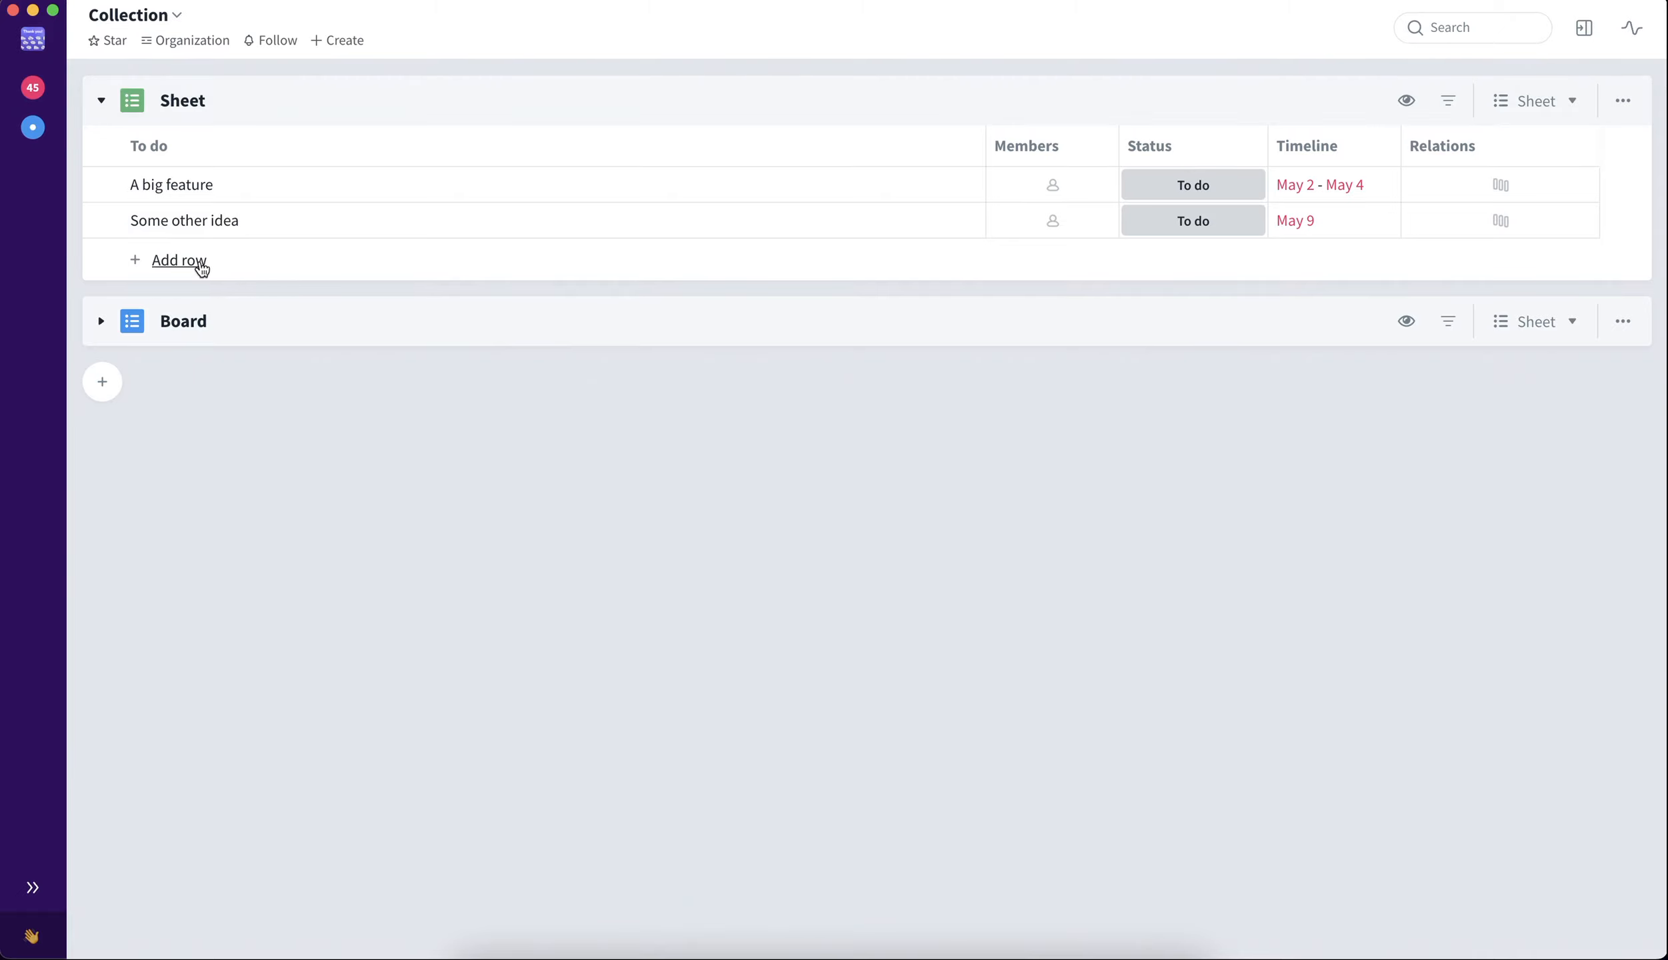
click(1447, 101)
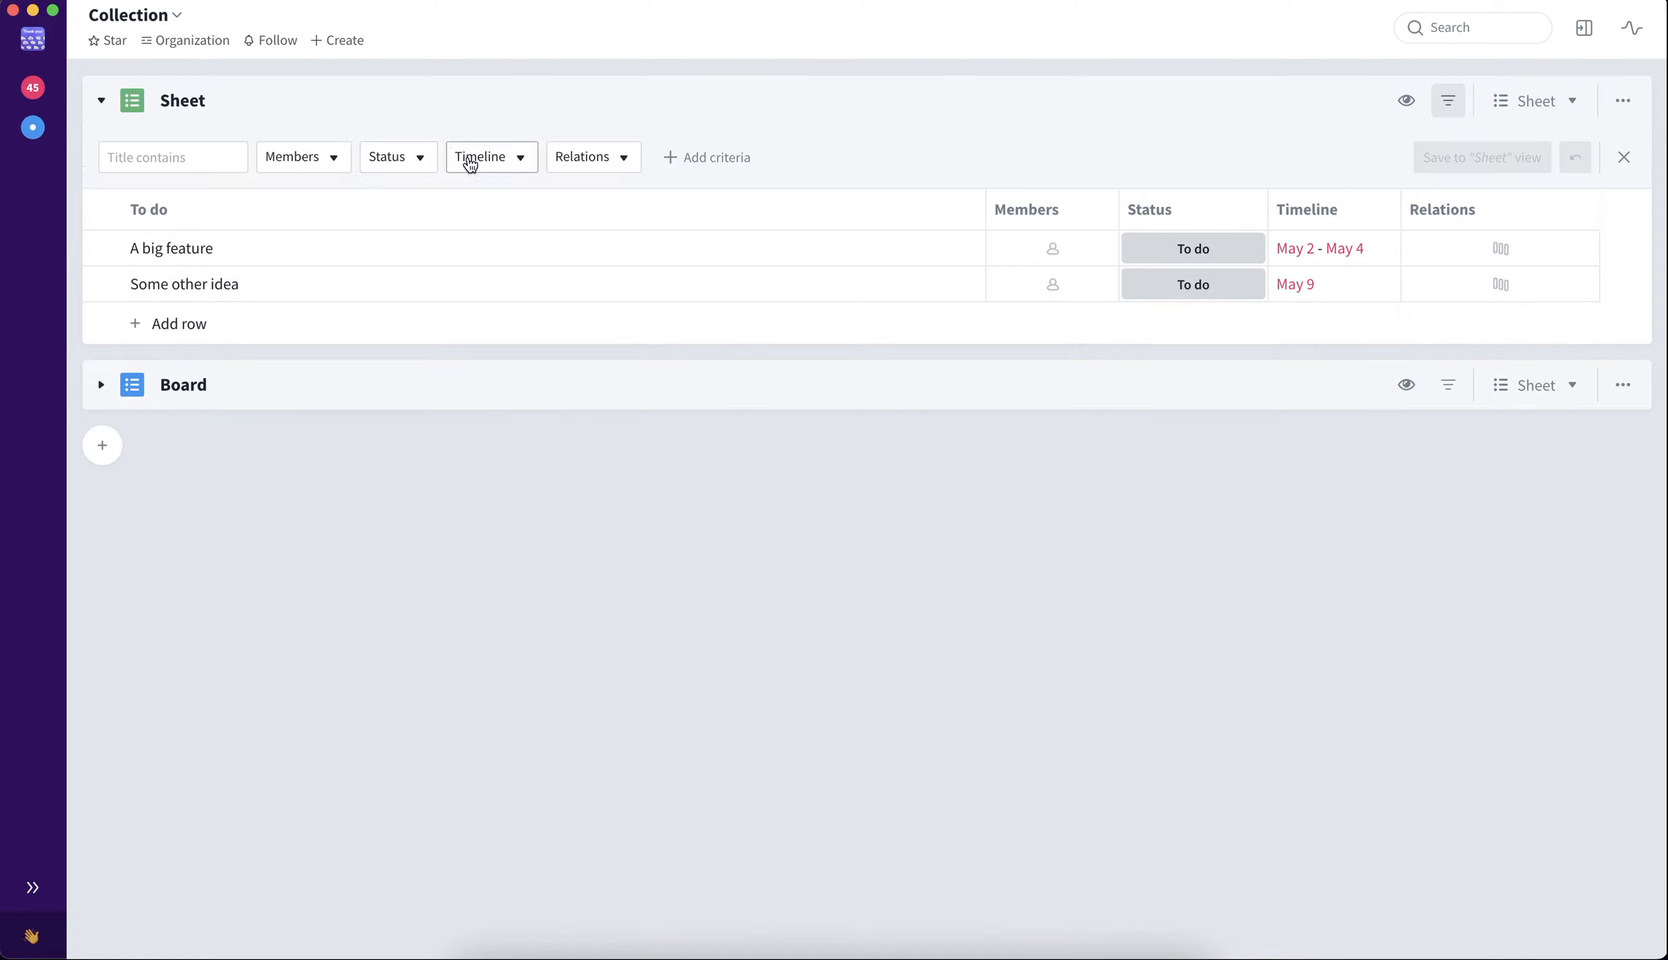
click(1175, 288)
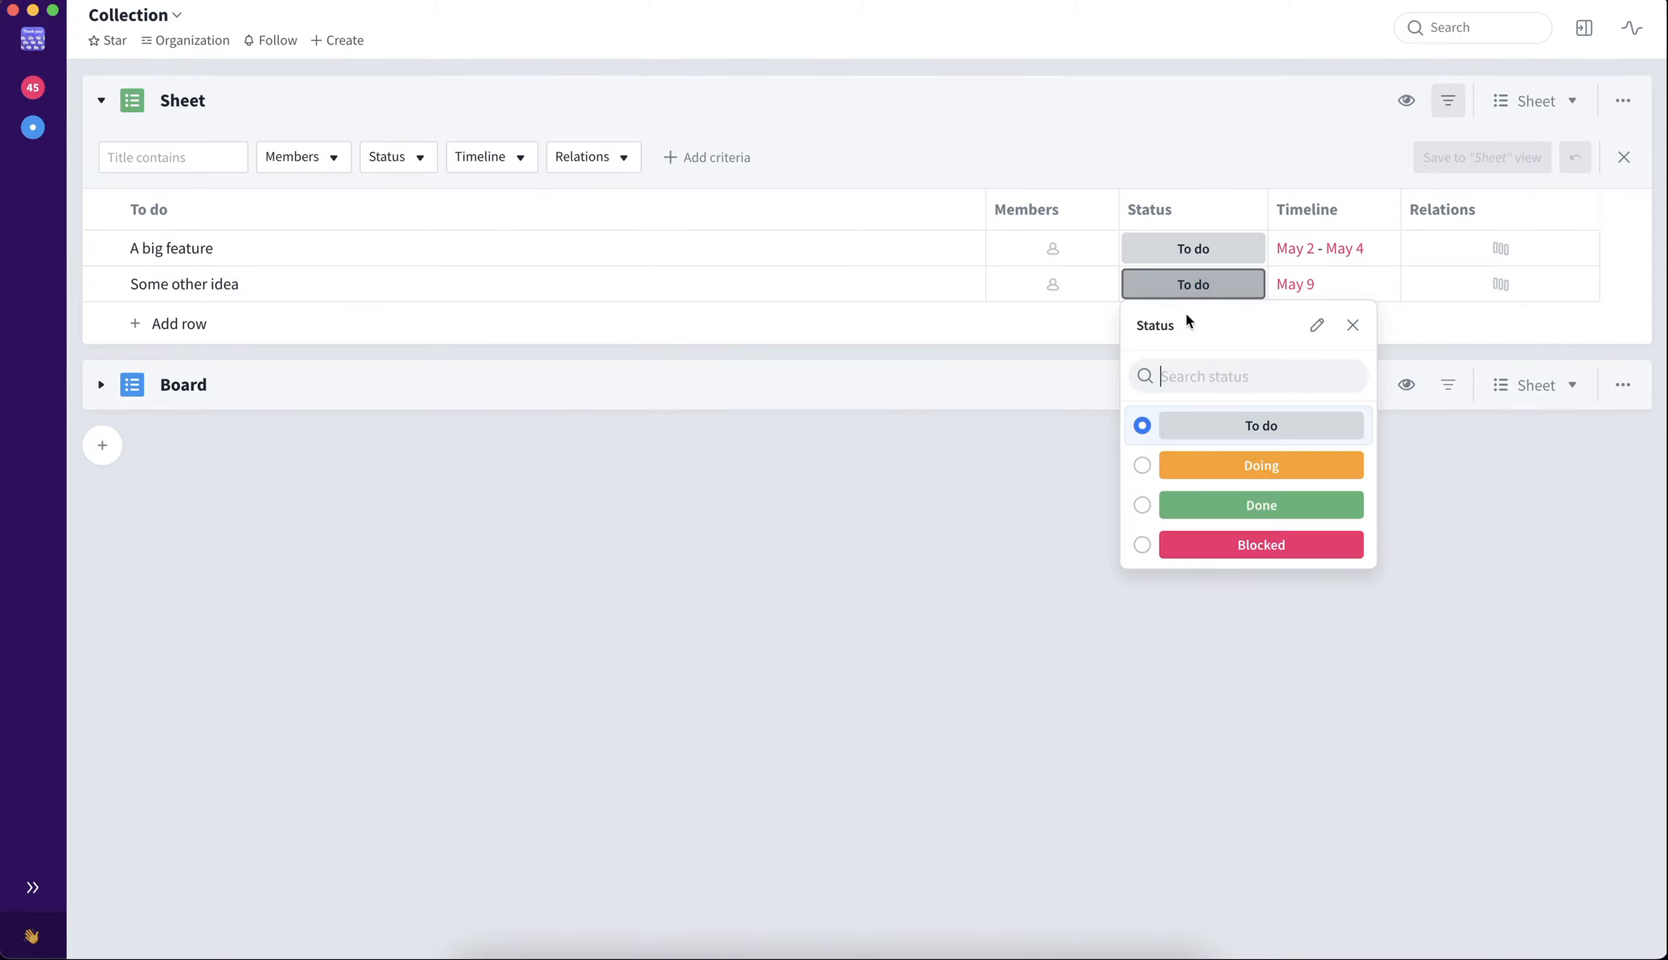
click(1237, 469)
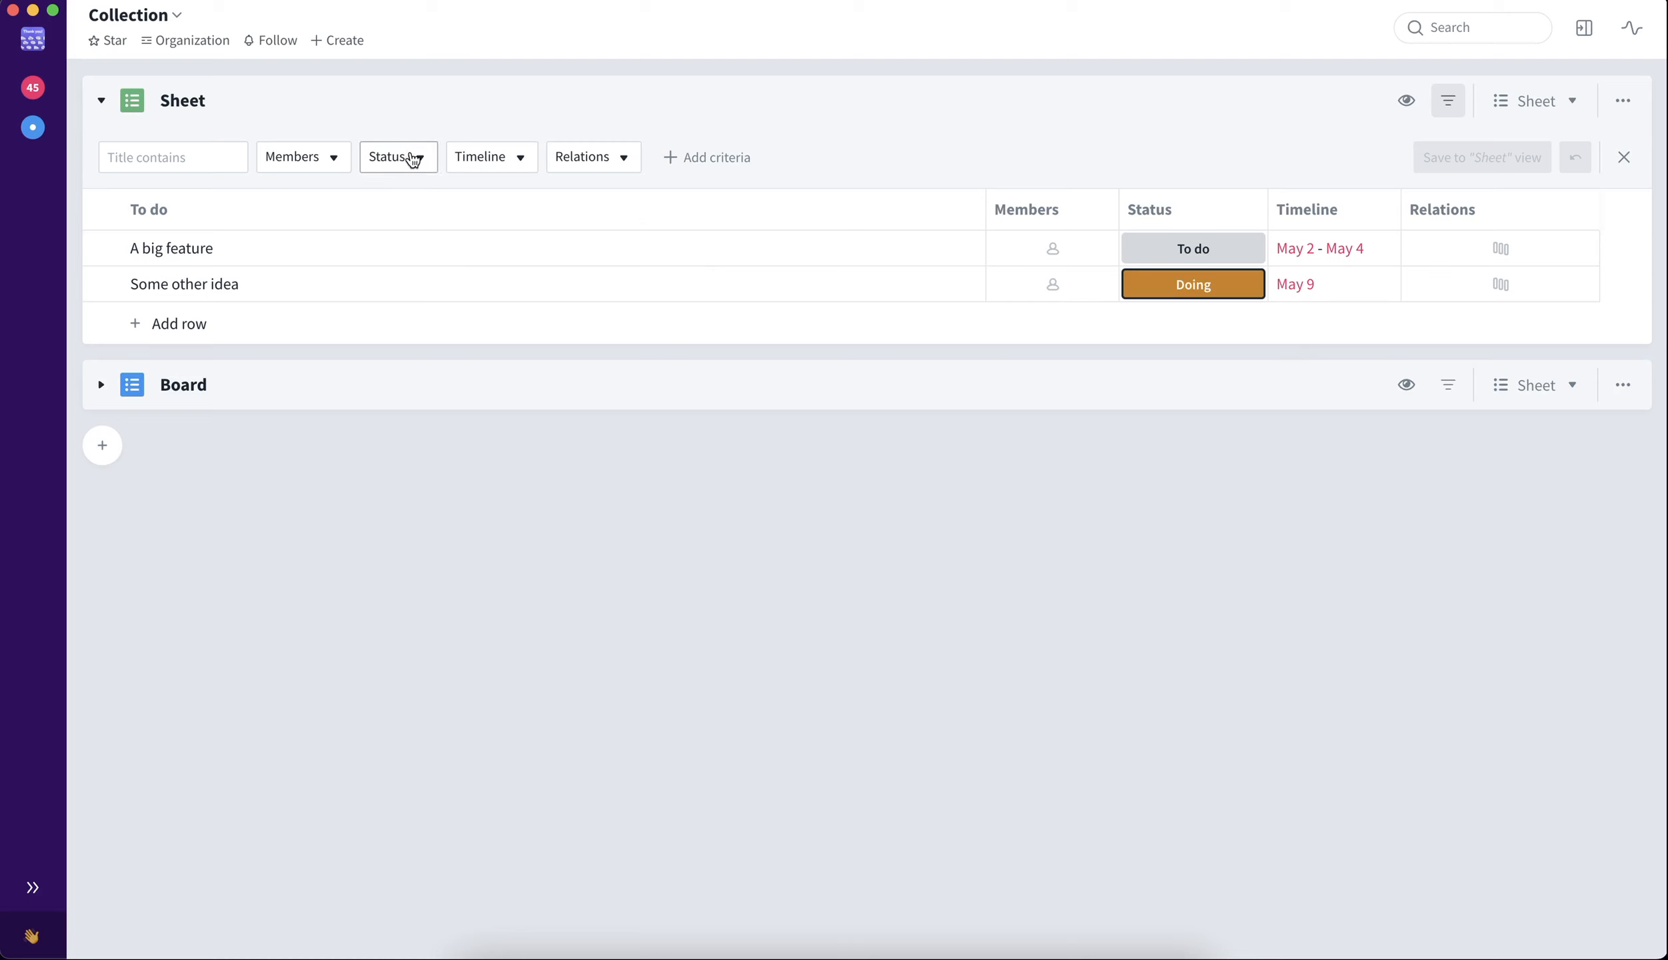
- Filter the Sheet board by the Doing status, and check which saved views it offers
click(414, 159)
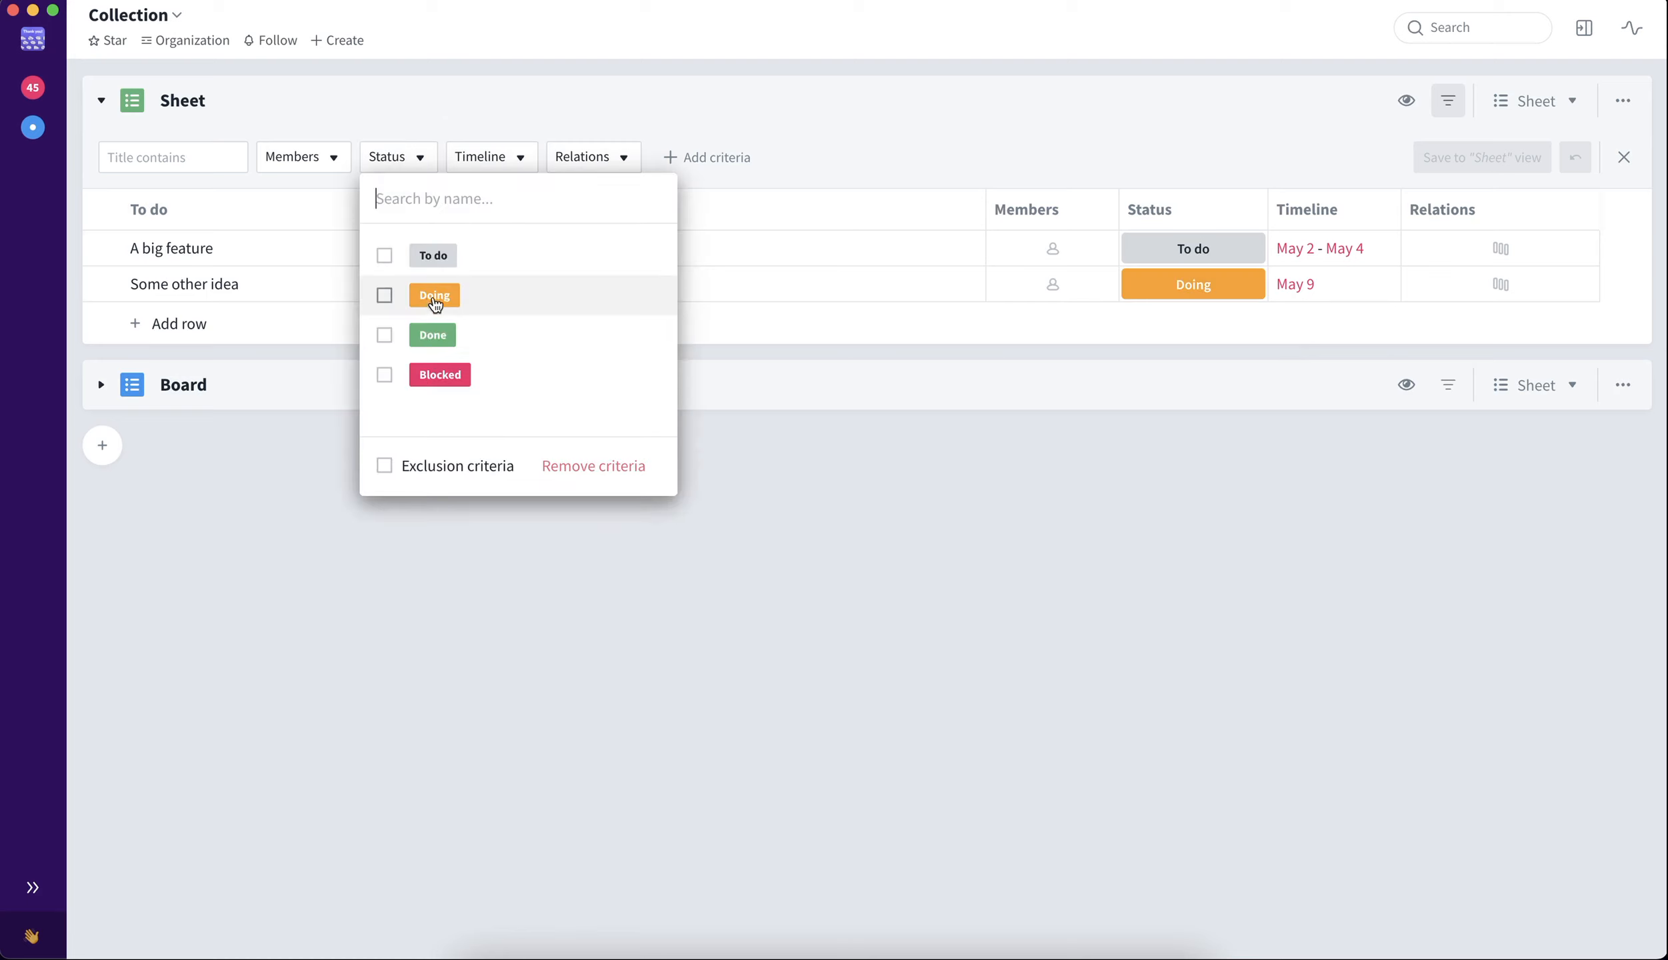
click(436, 298)
click(1087, 445)
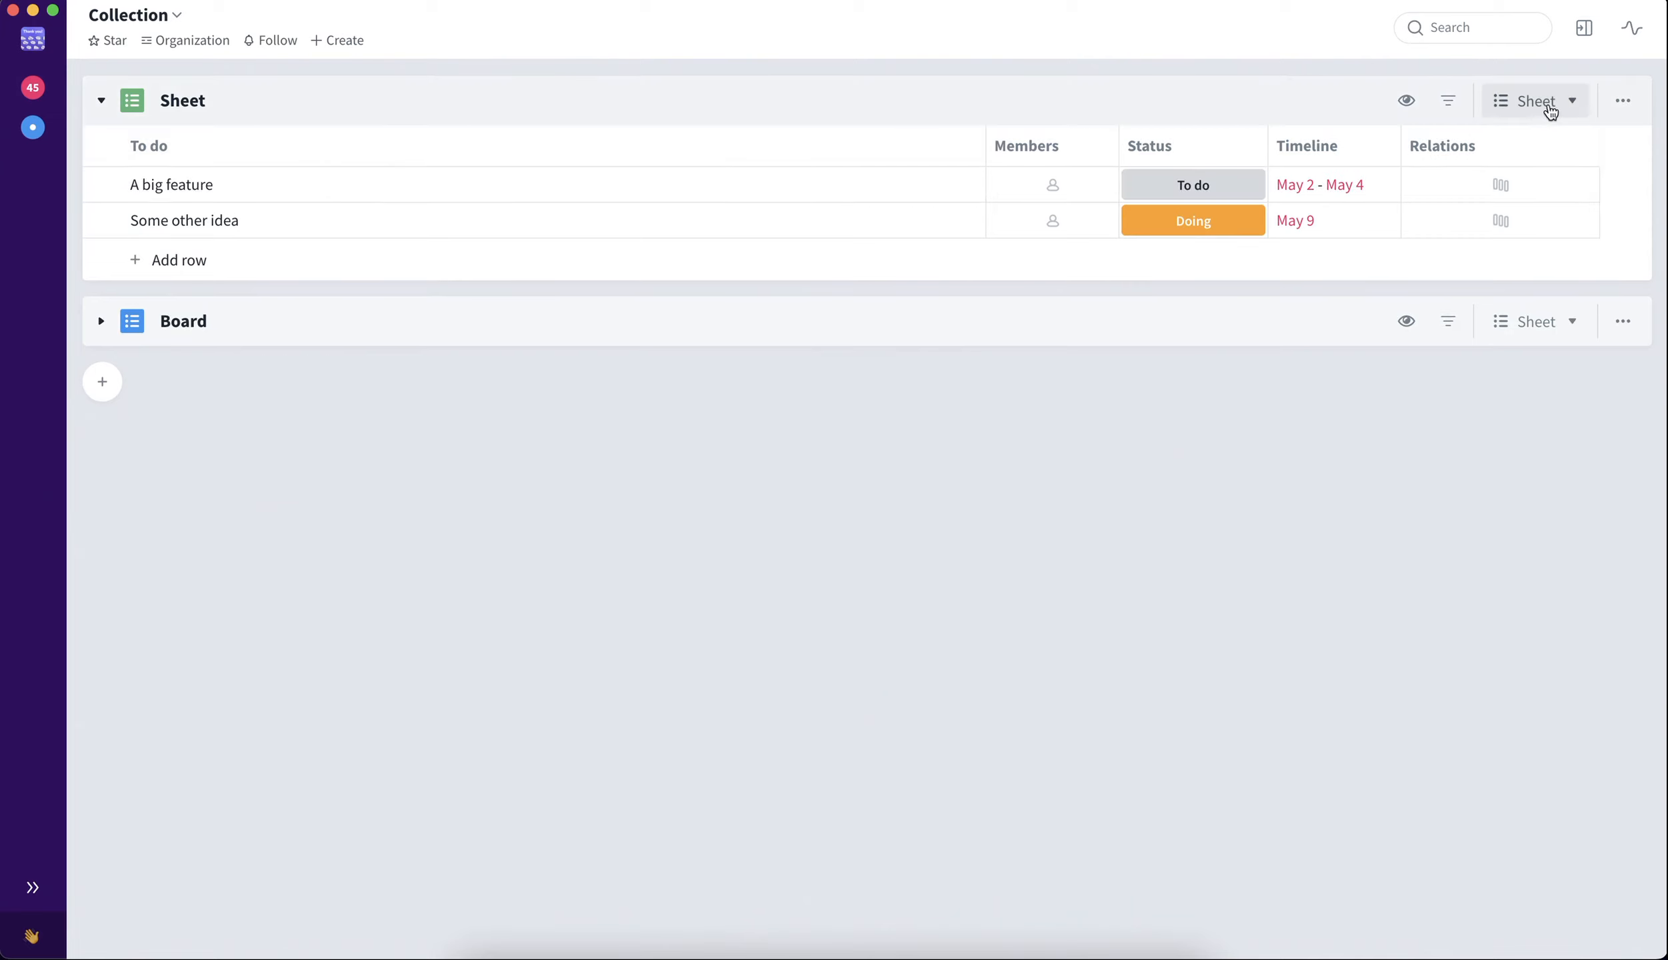
click(1549, 105)
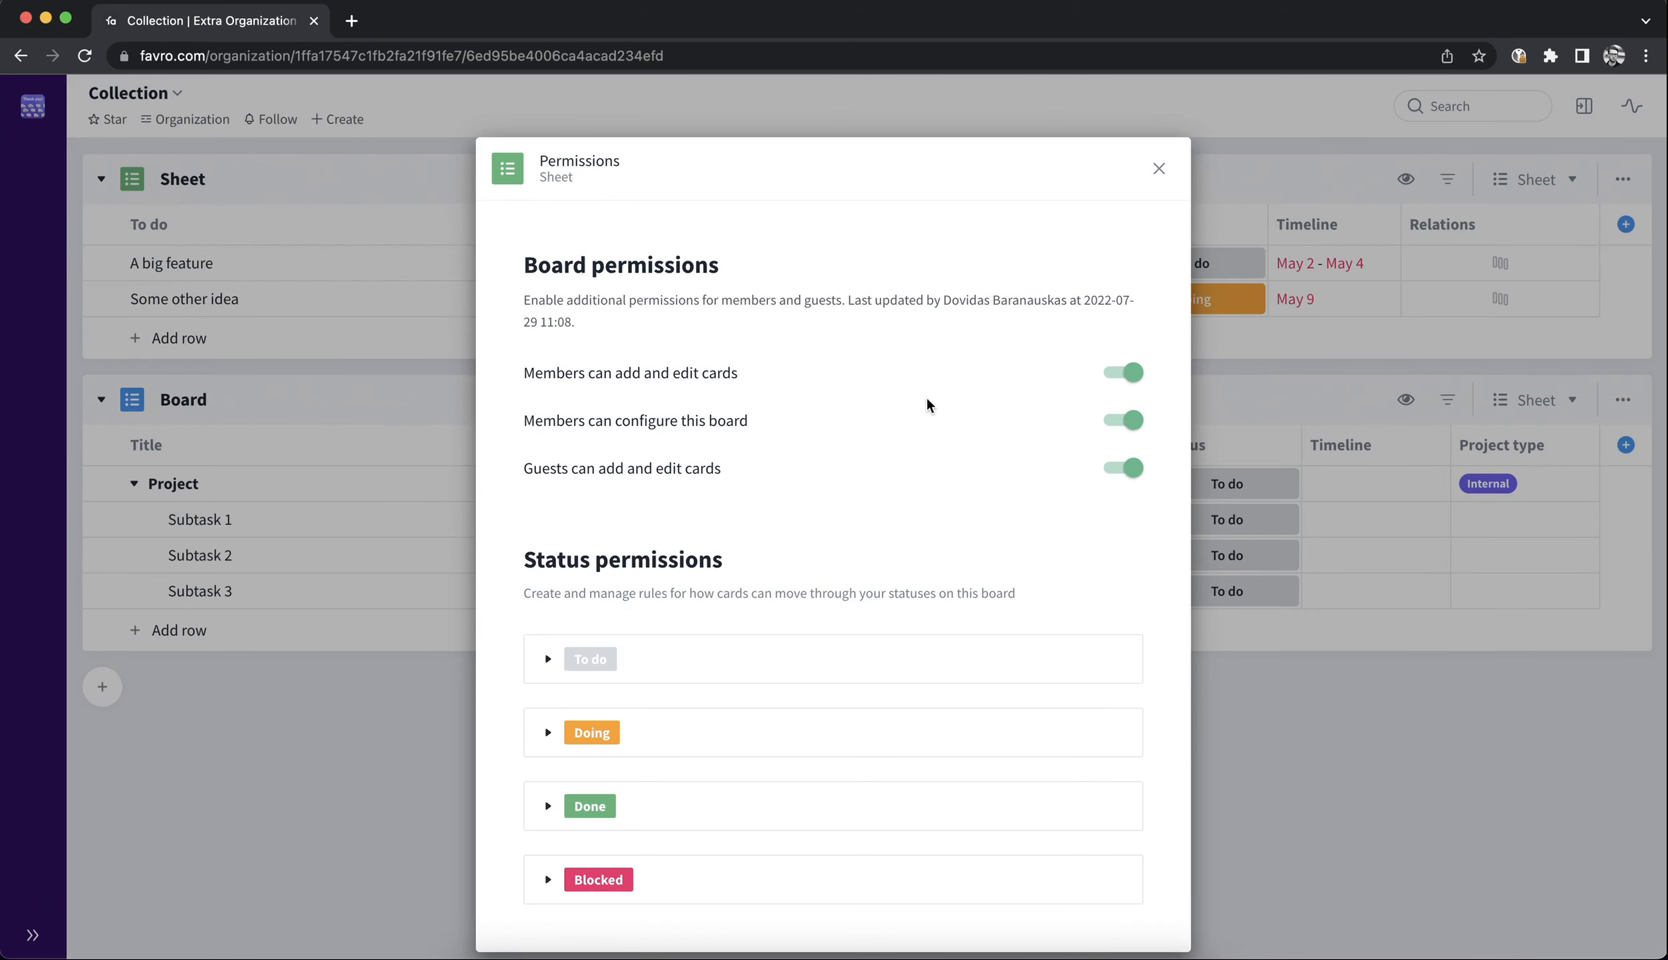
- Turn off members adding and editing cards on the Sheet board, and open the "Some other idea" card as a member
click(1135, 384)
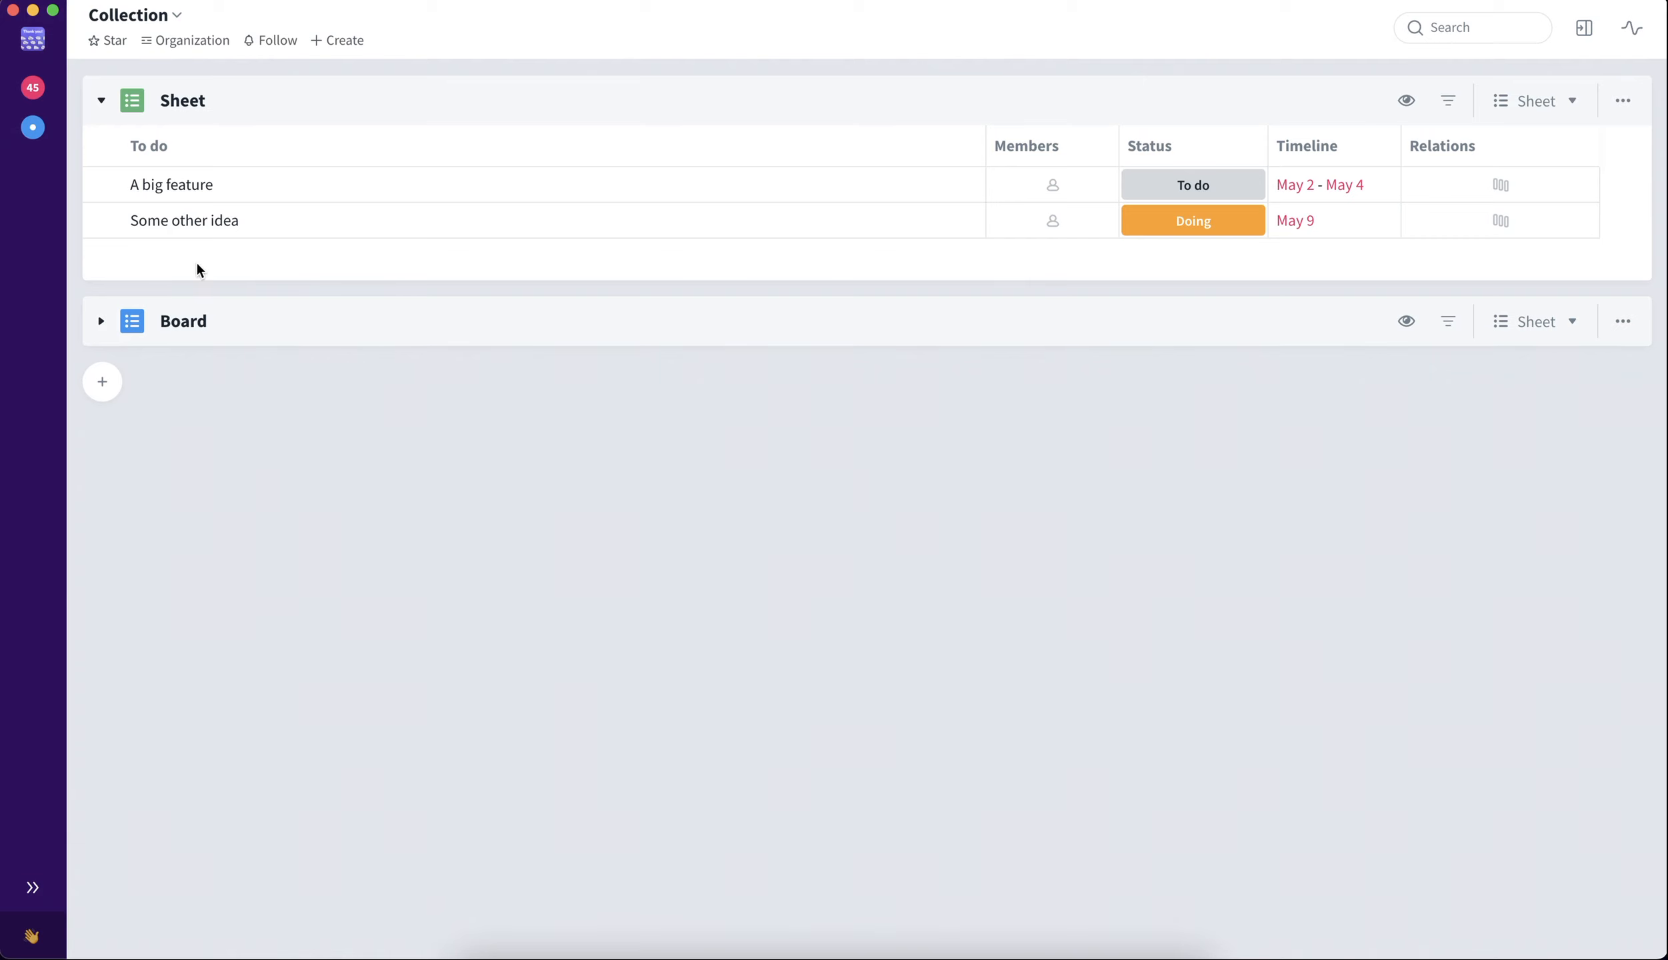
click(196, 220)
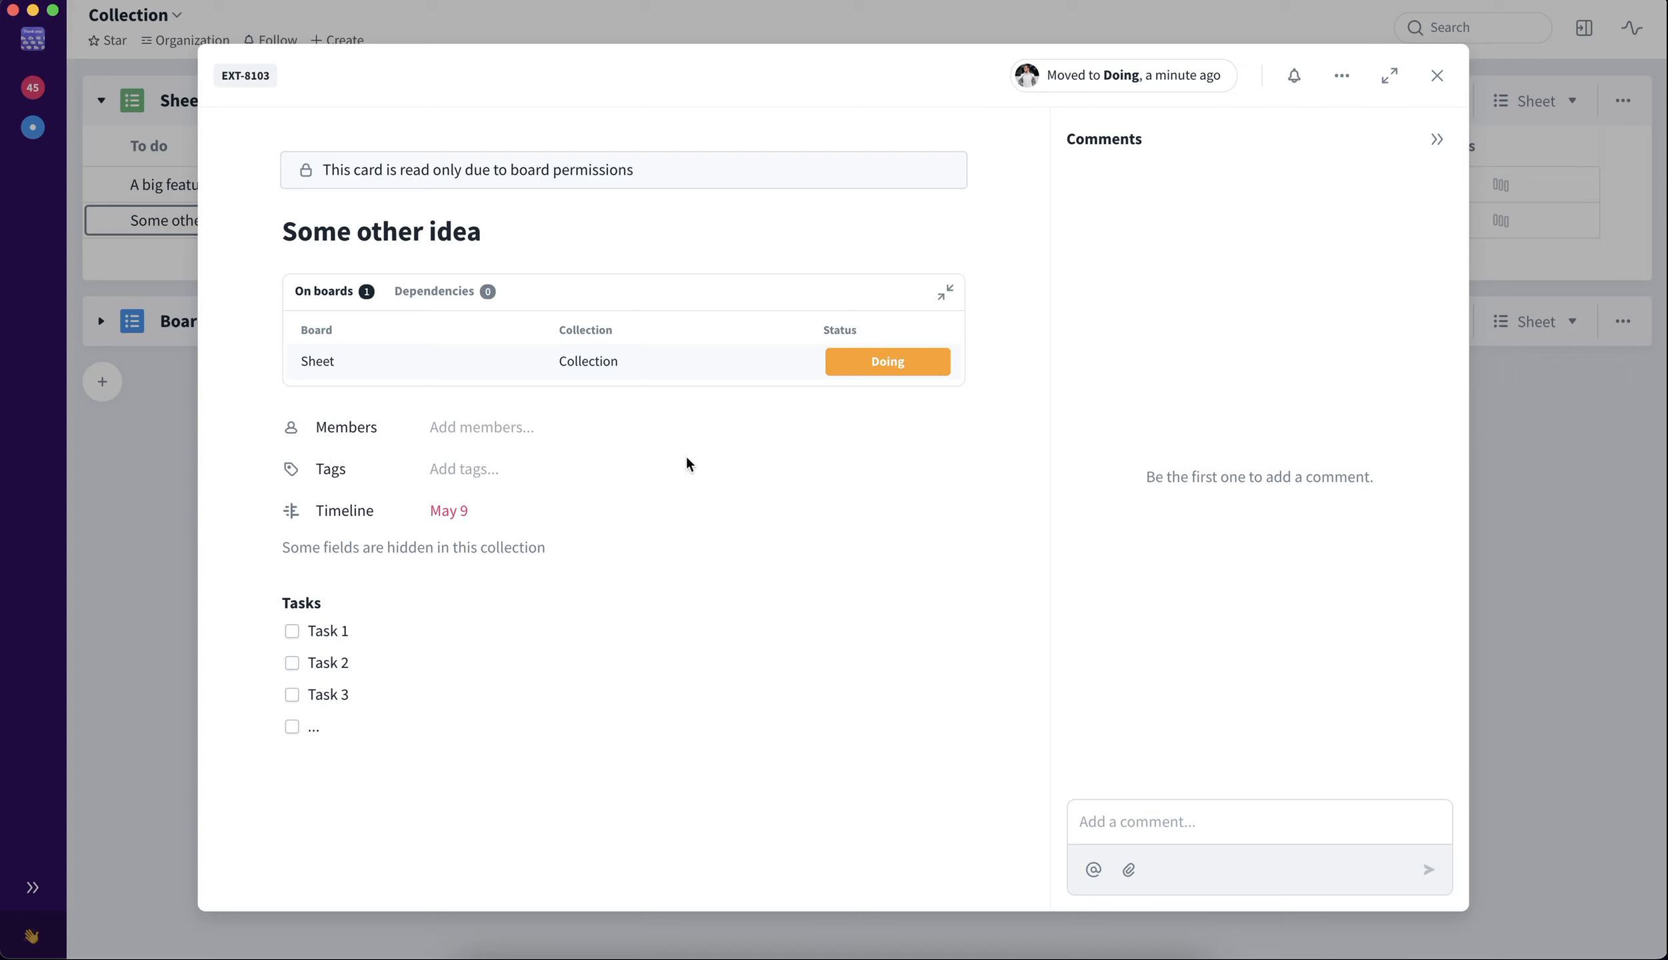
- Try to edit the card's status, tags and content, check its comment field, and close the card
click(885, 367)
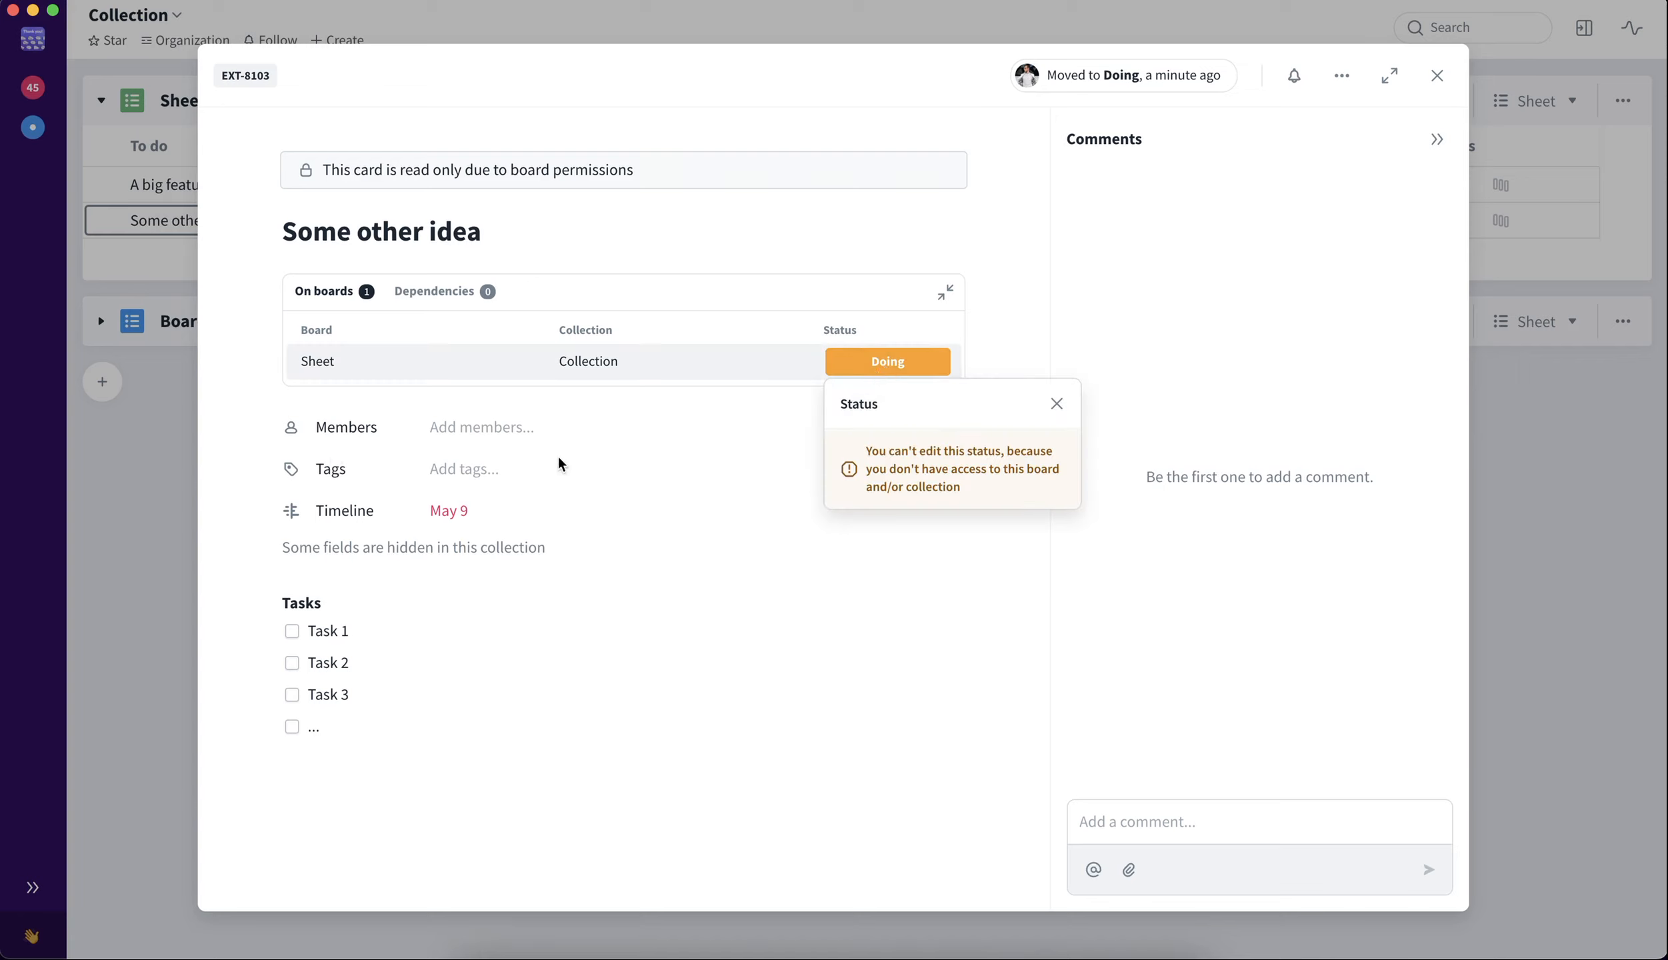
click(455, 481)
click(478, 465)
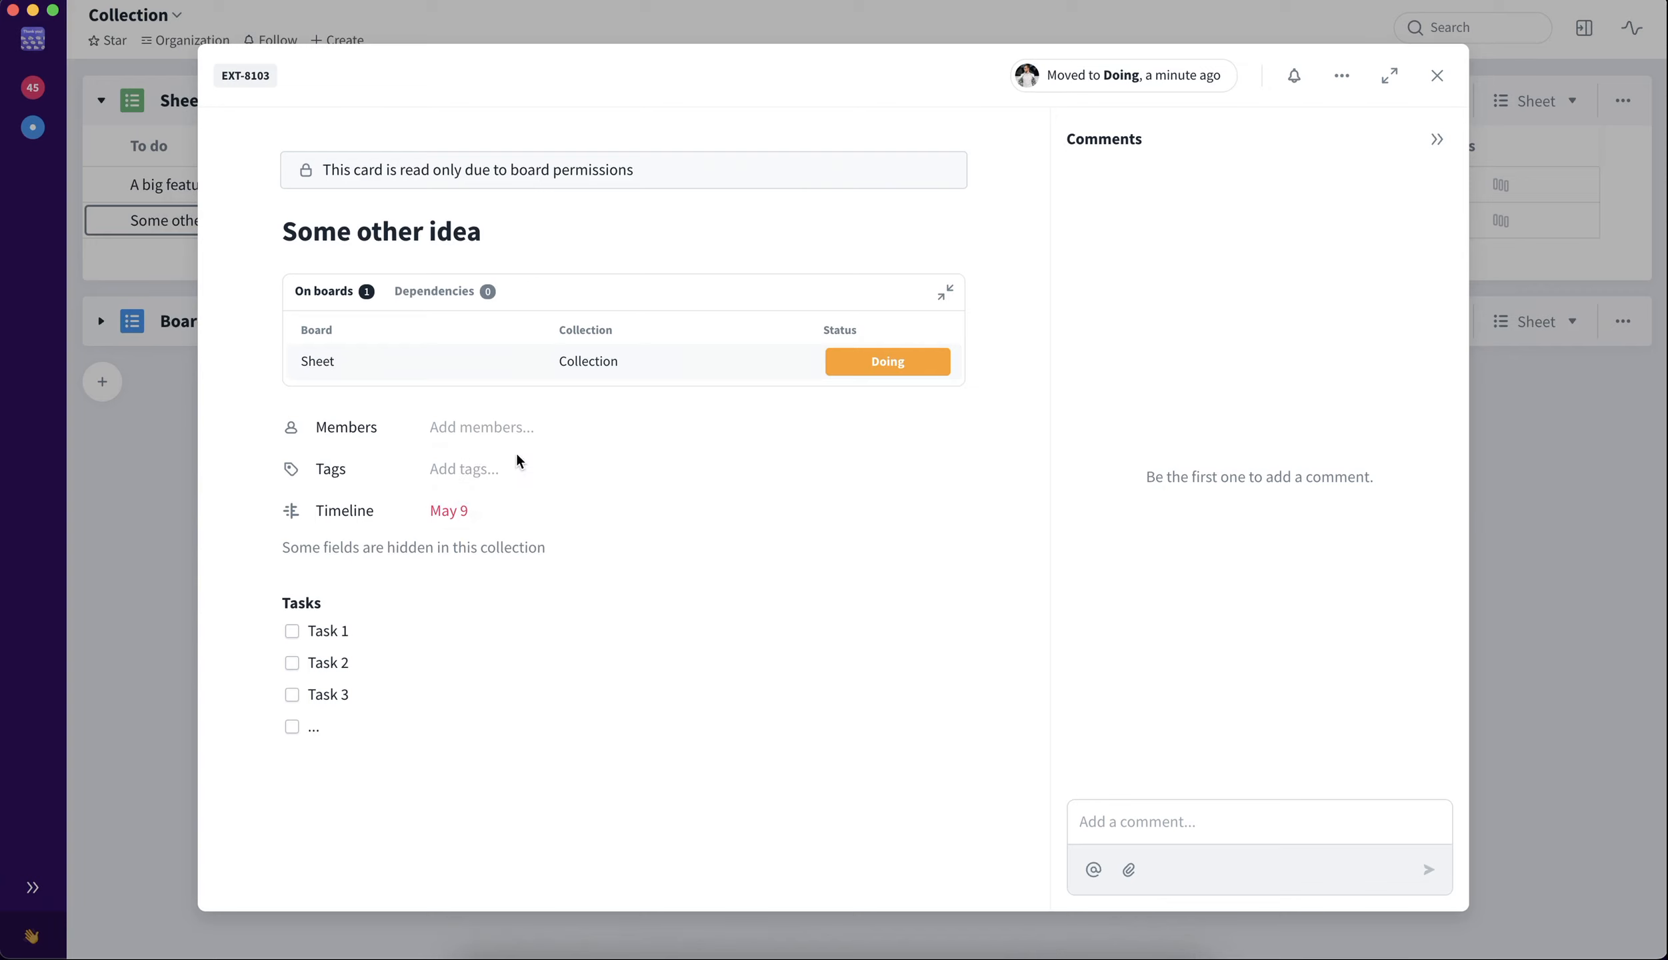
click(388, 776)
click(1149, 824)
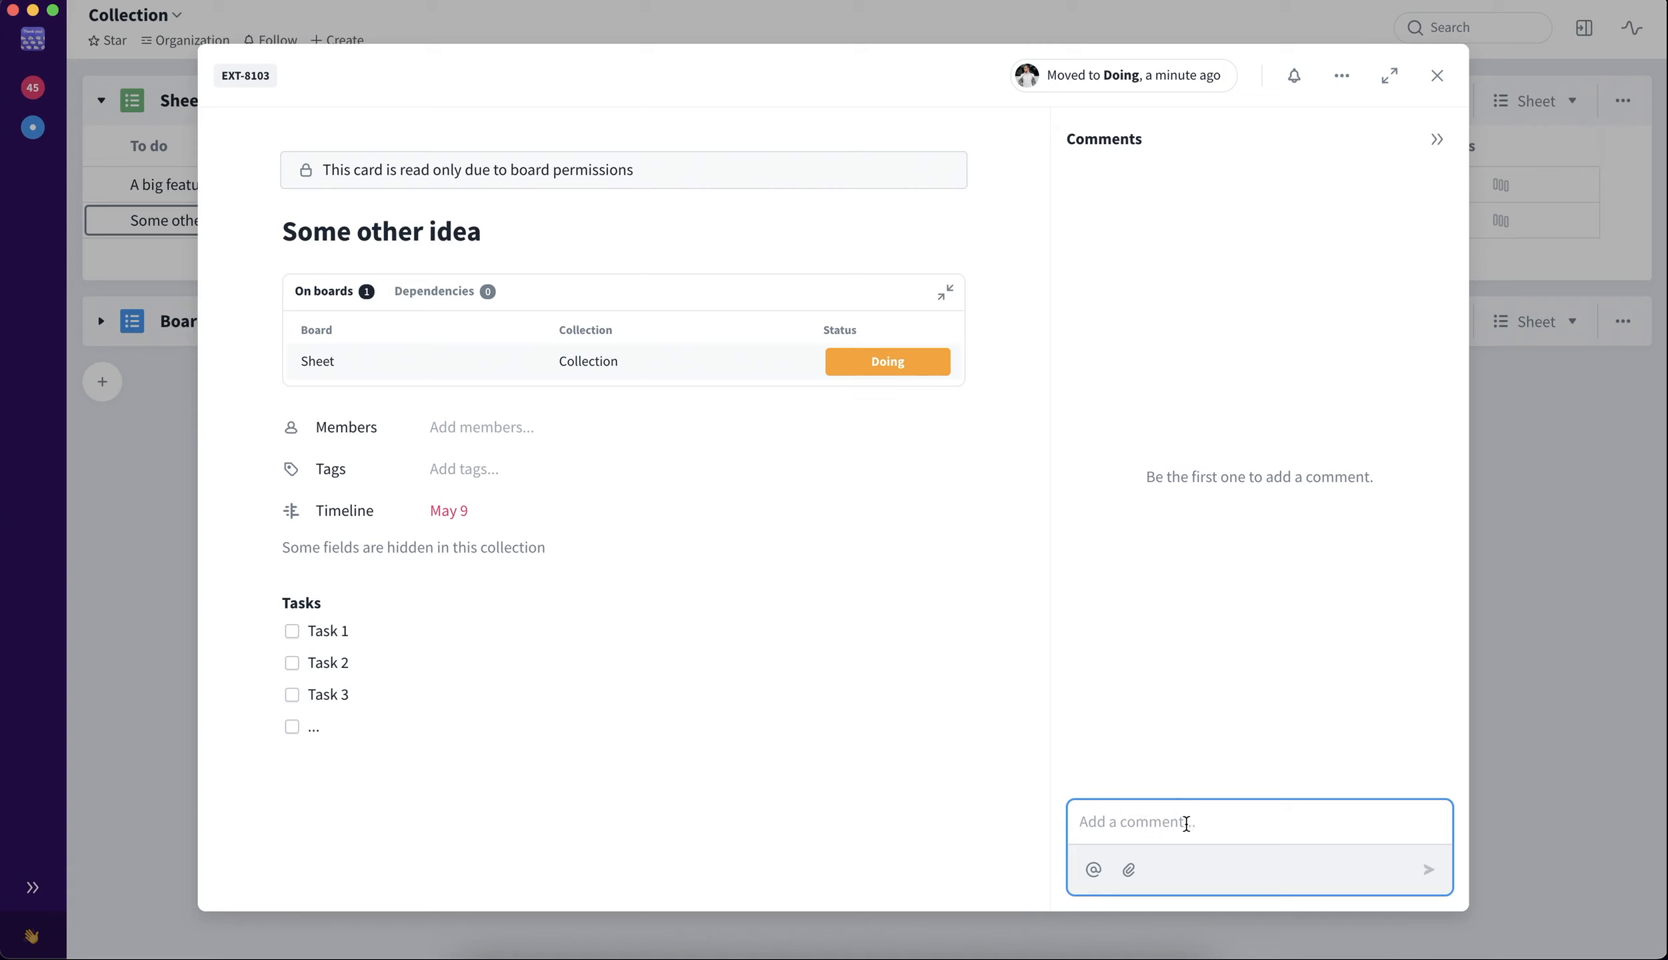
click(1517, 470)
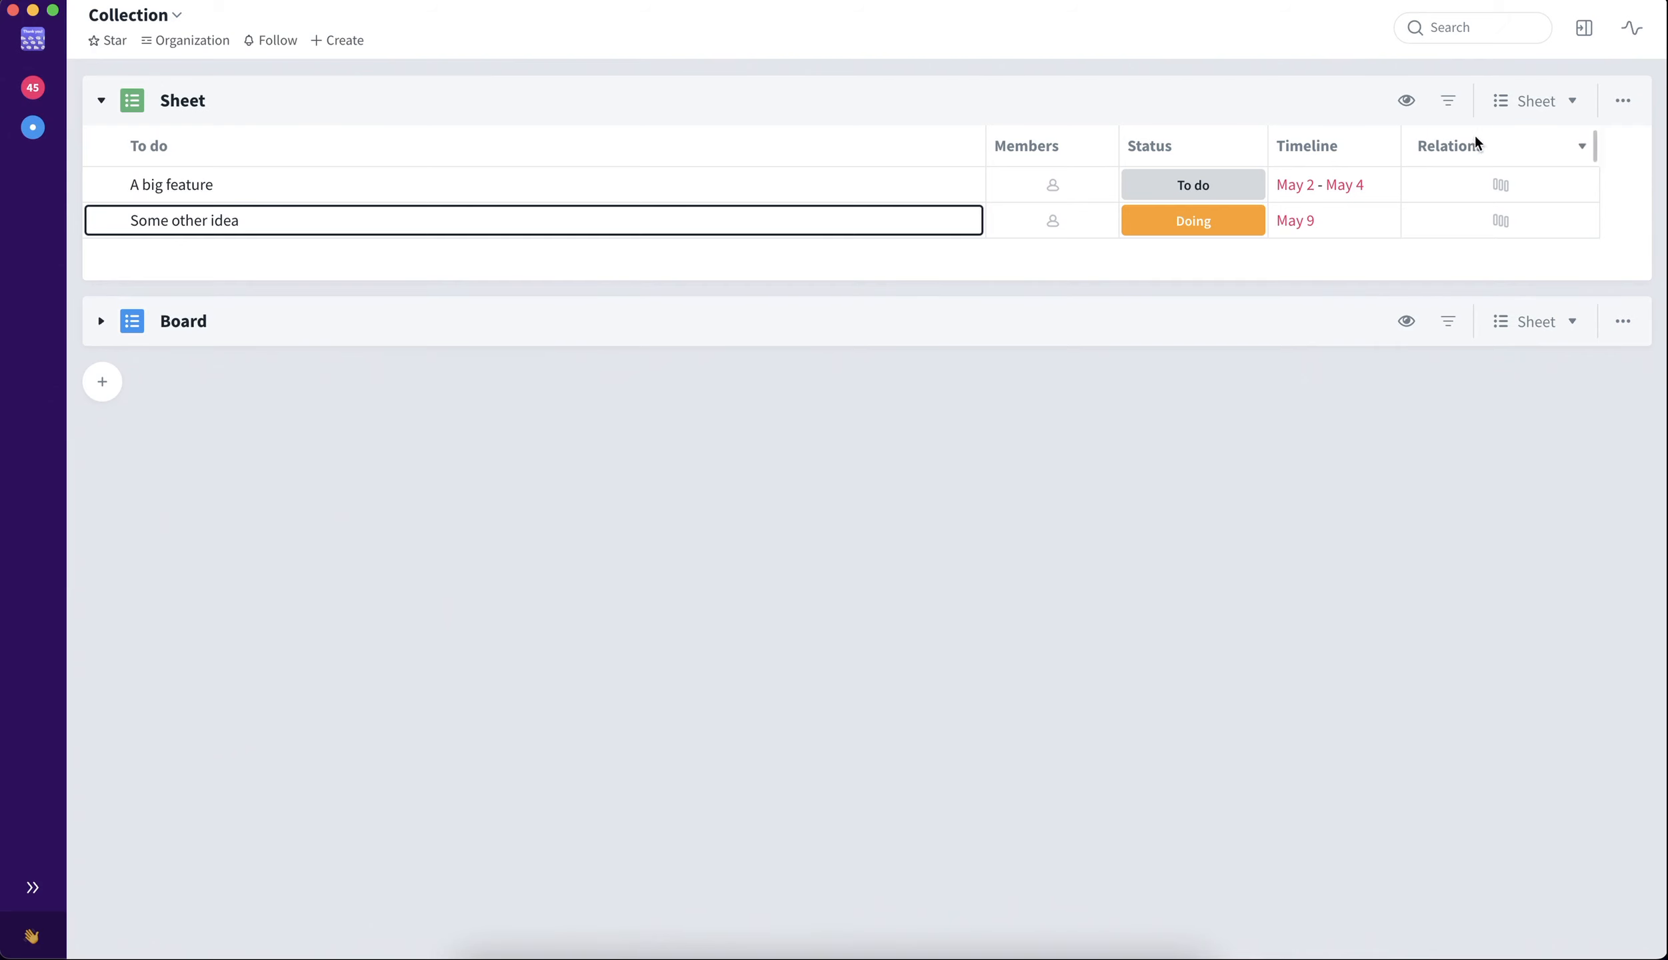
- Filter the Sheet board to cards with the Doing status, and reset the filter
click(1444, 113)
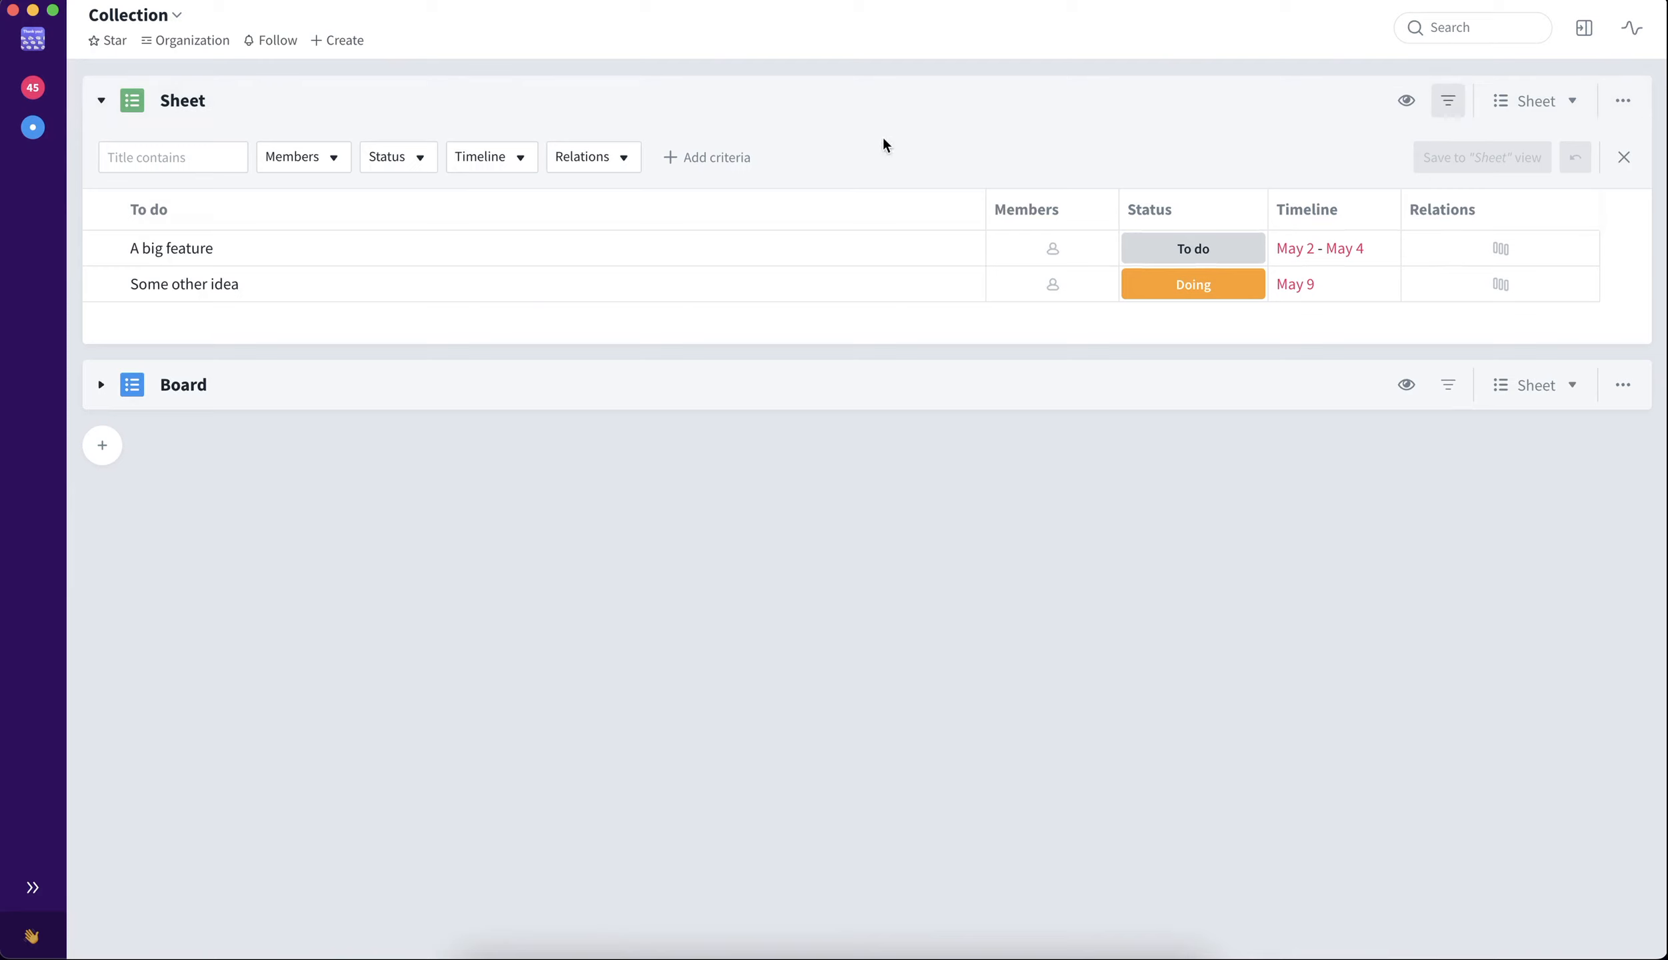
click(398, 163)
click(424, 293)
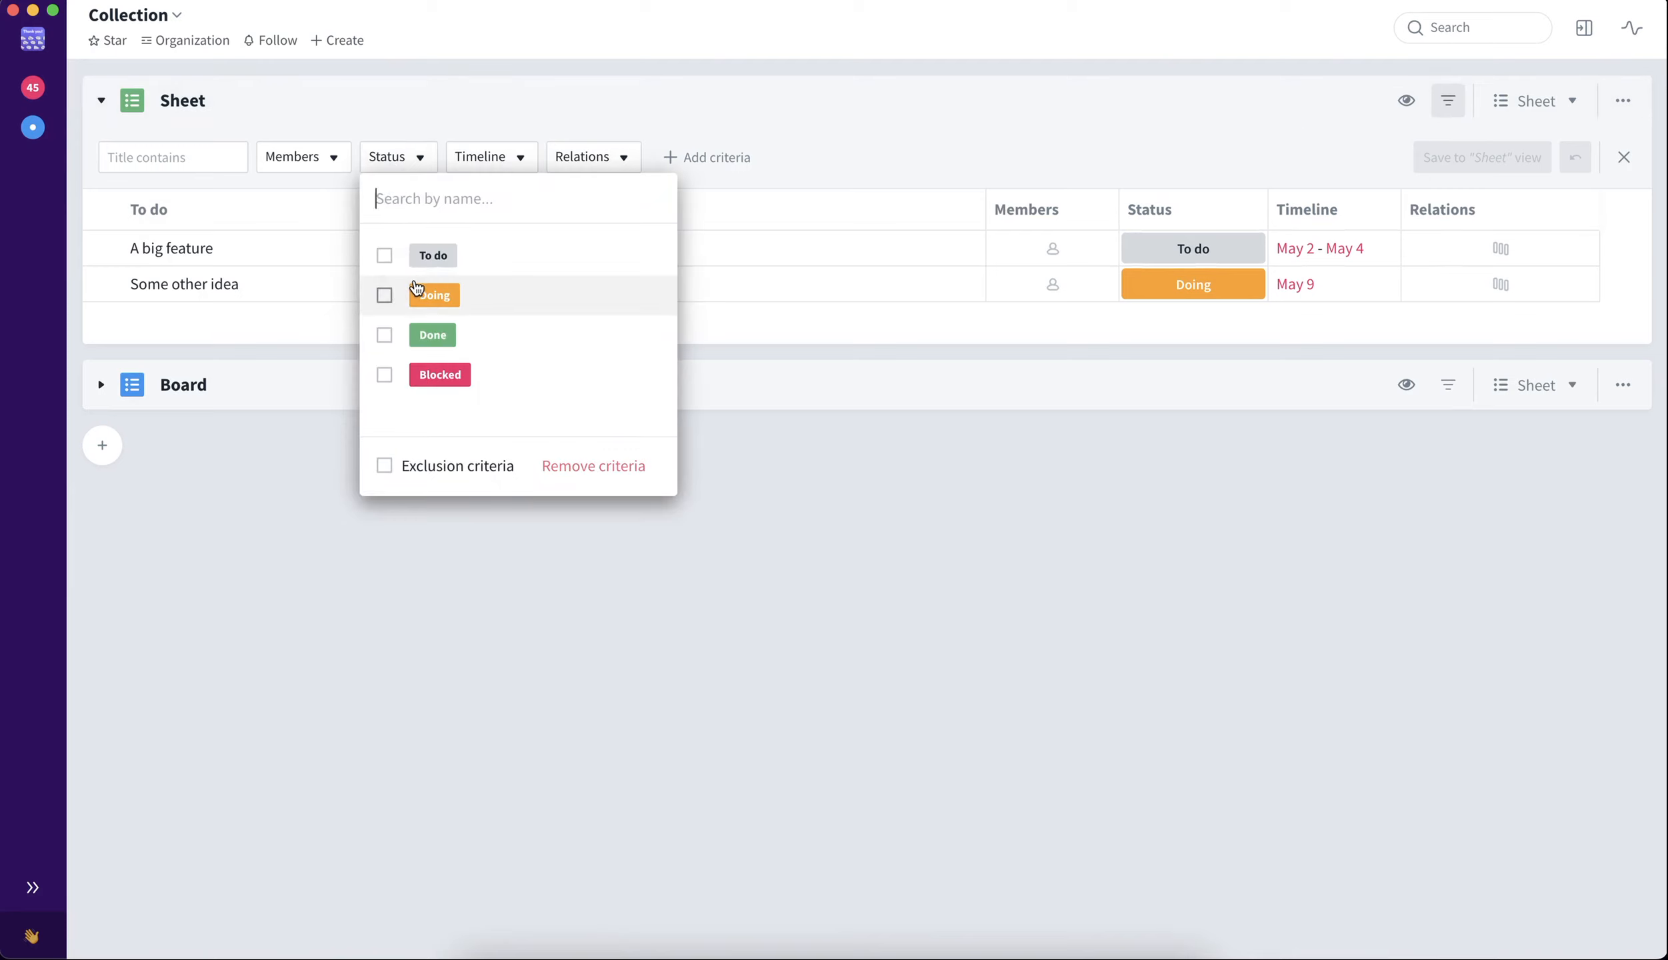
click(1400, 150)
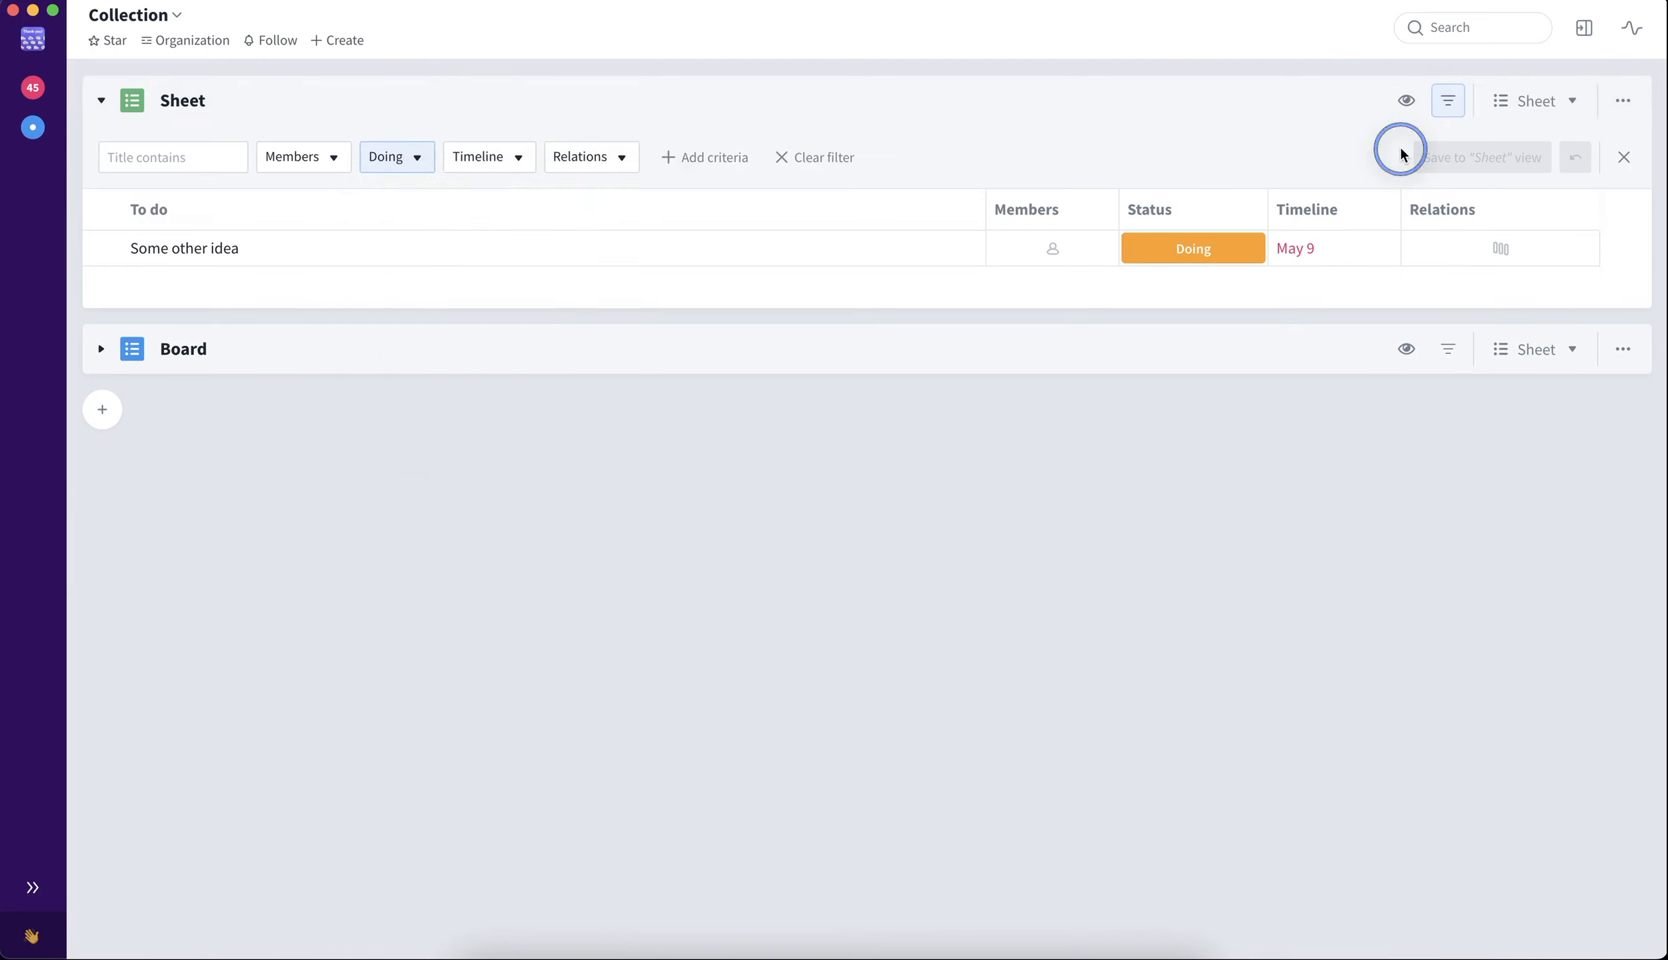
click(1575, 157)
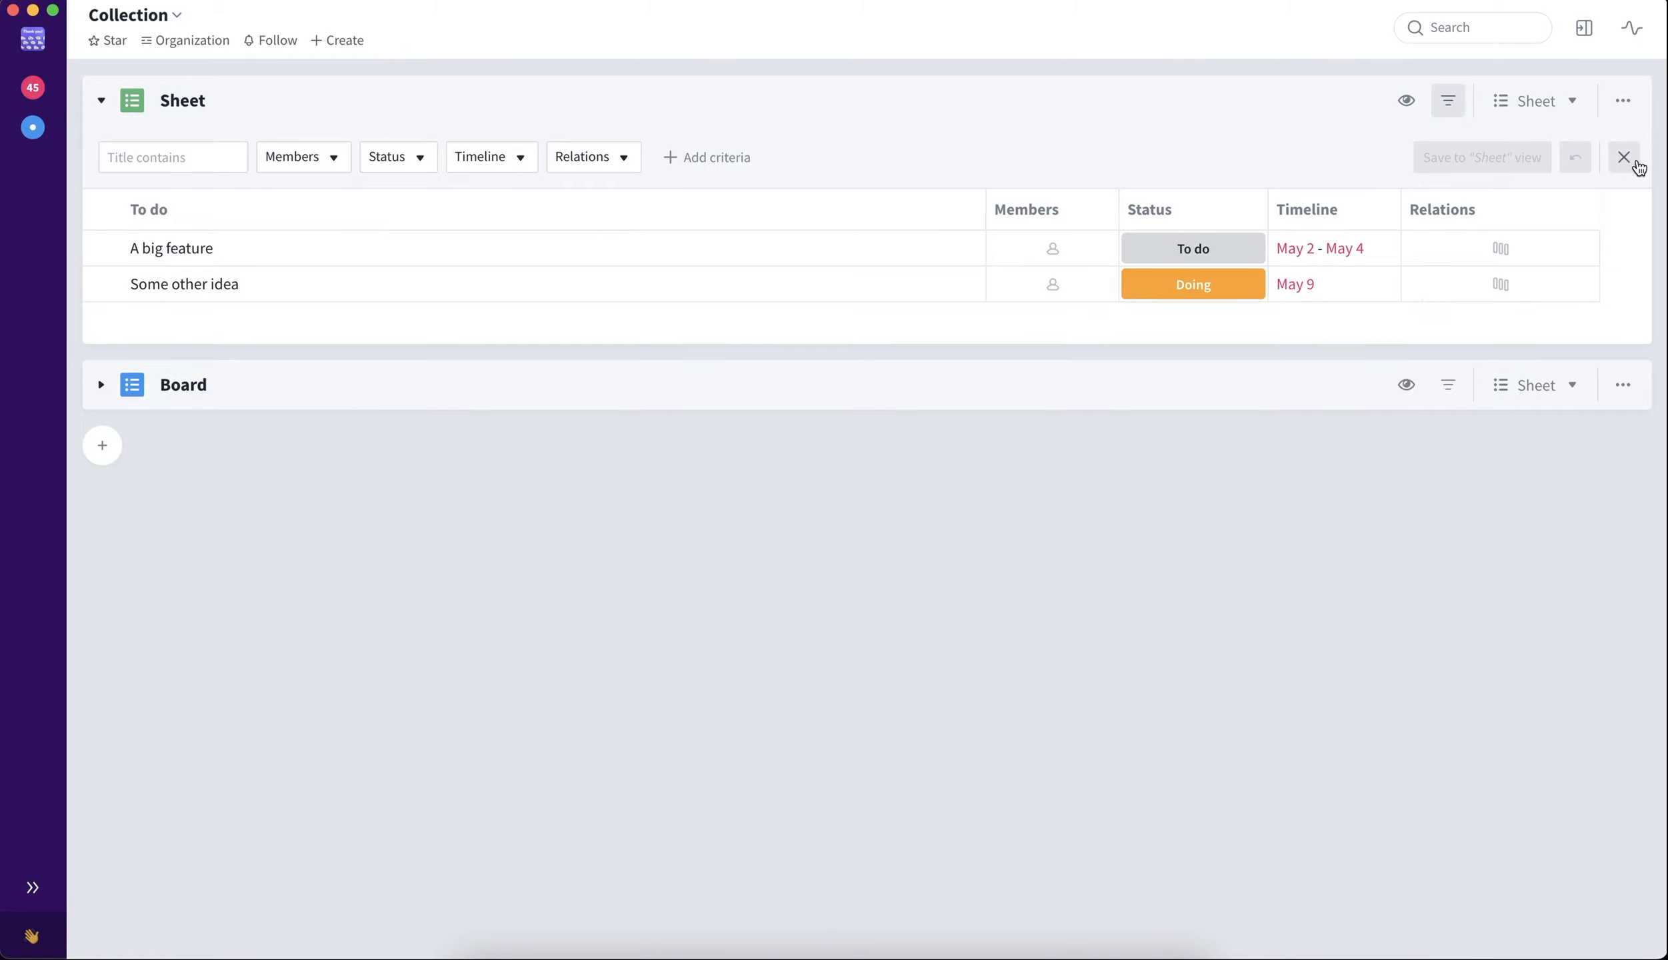
click(1623, 157)
- Check the Sheet board's saved views and options available to the member, and open its automations
click(1546, 102)
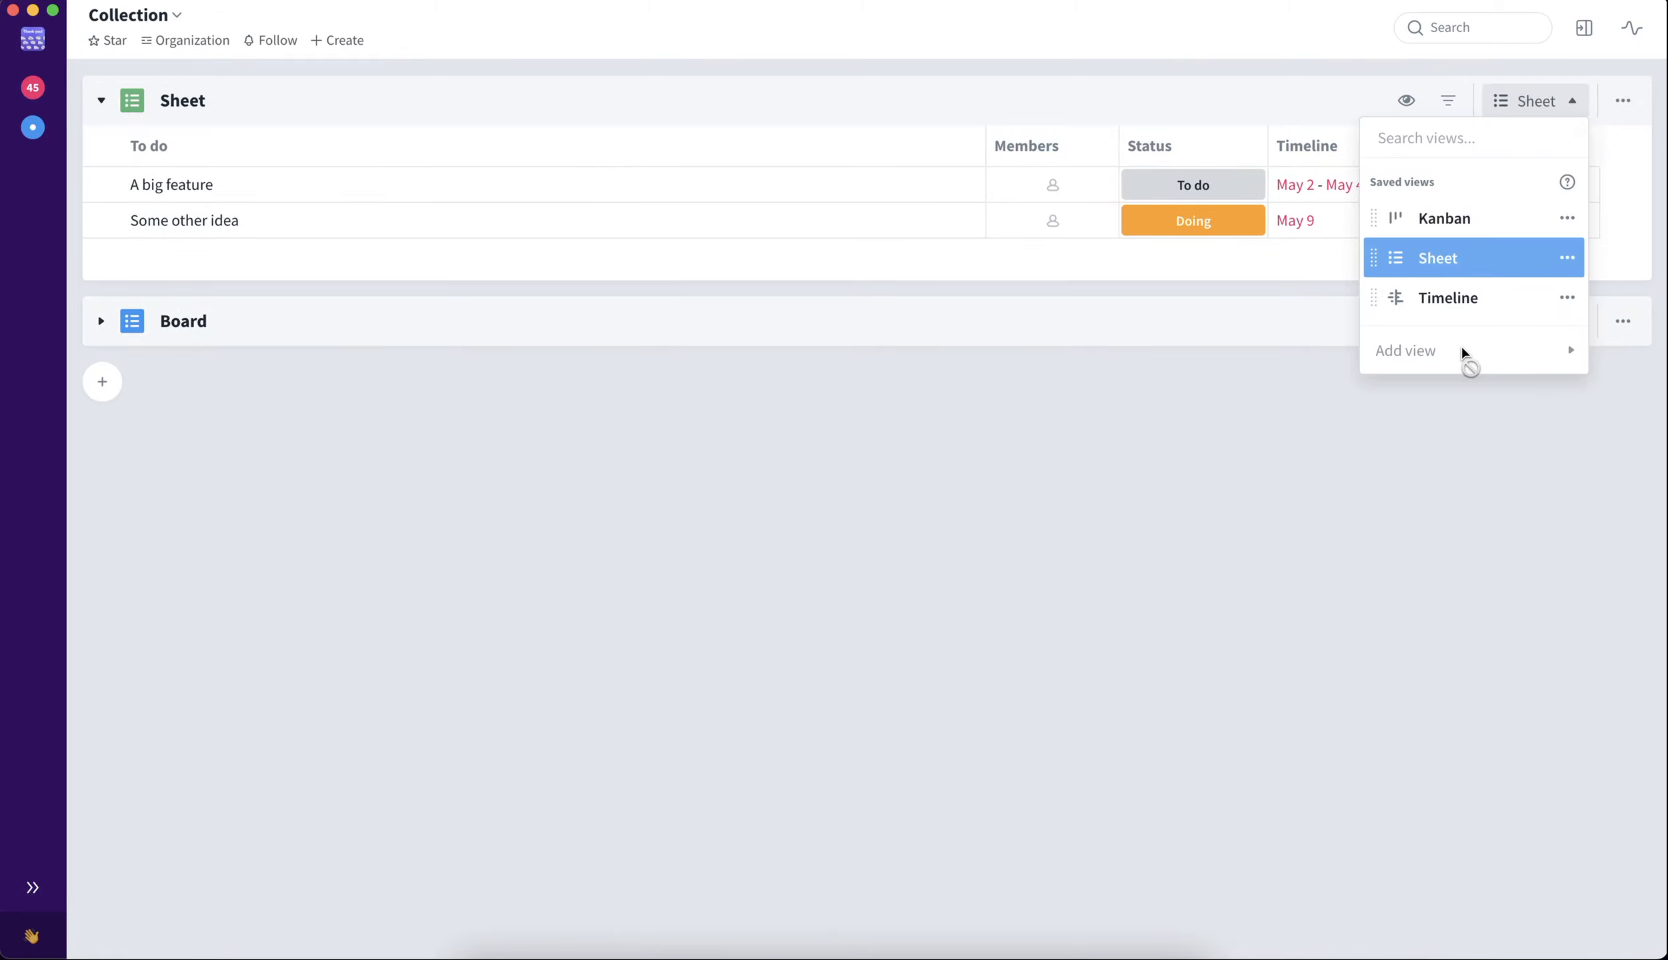
click(1635, 104)
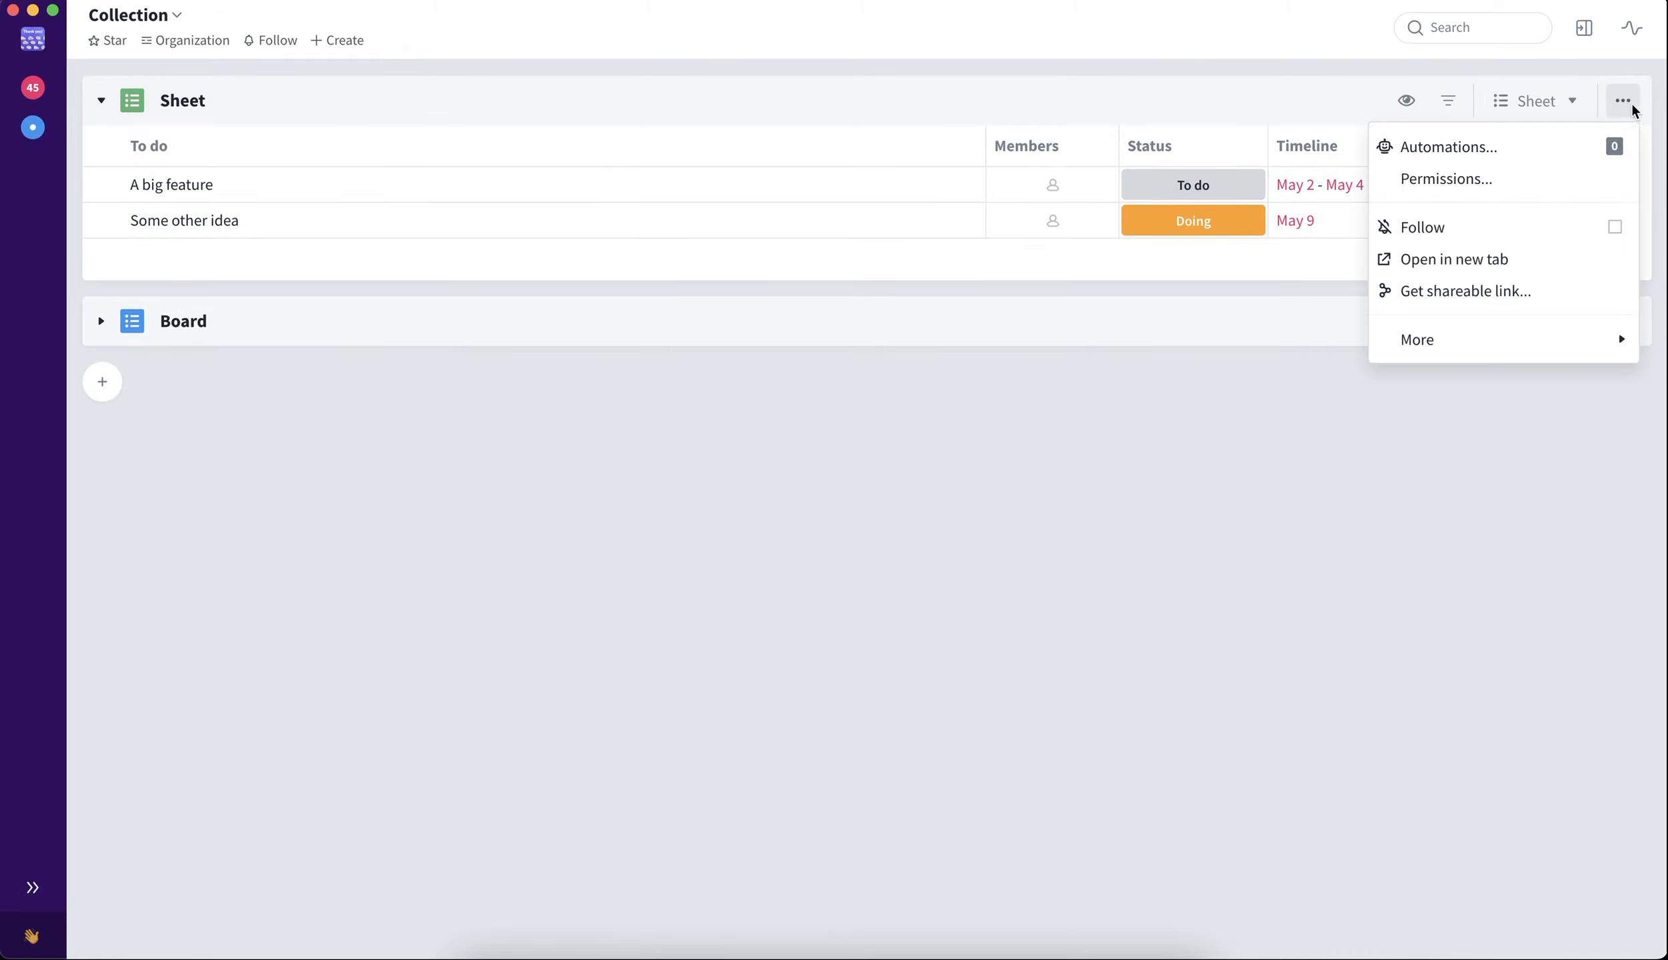
click(1538, 150)
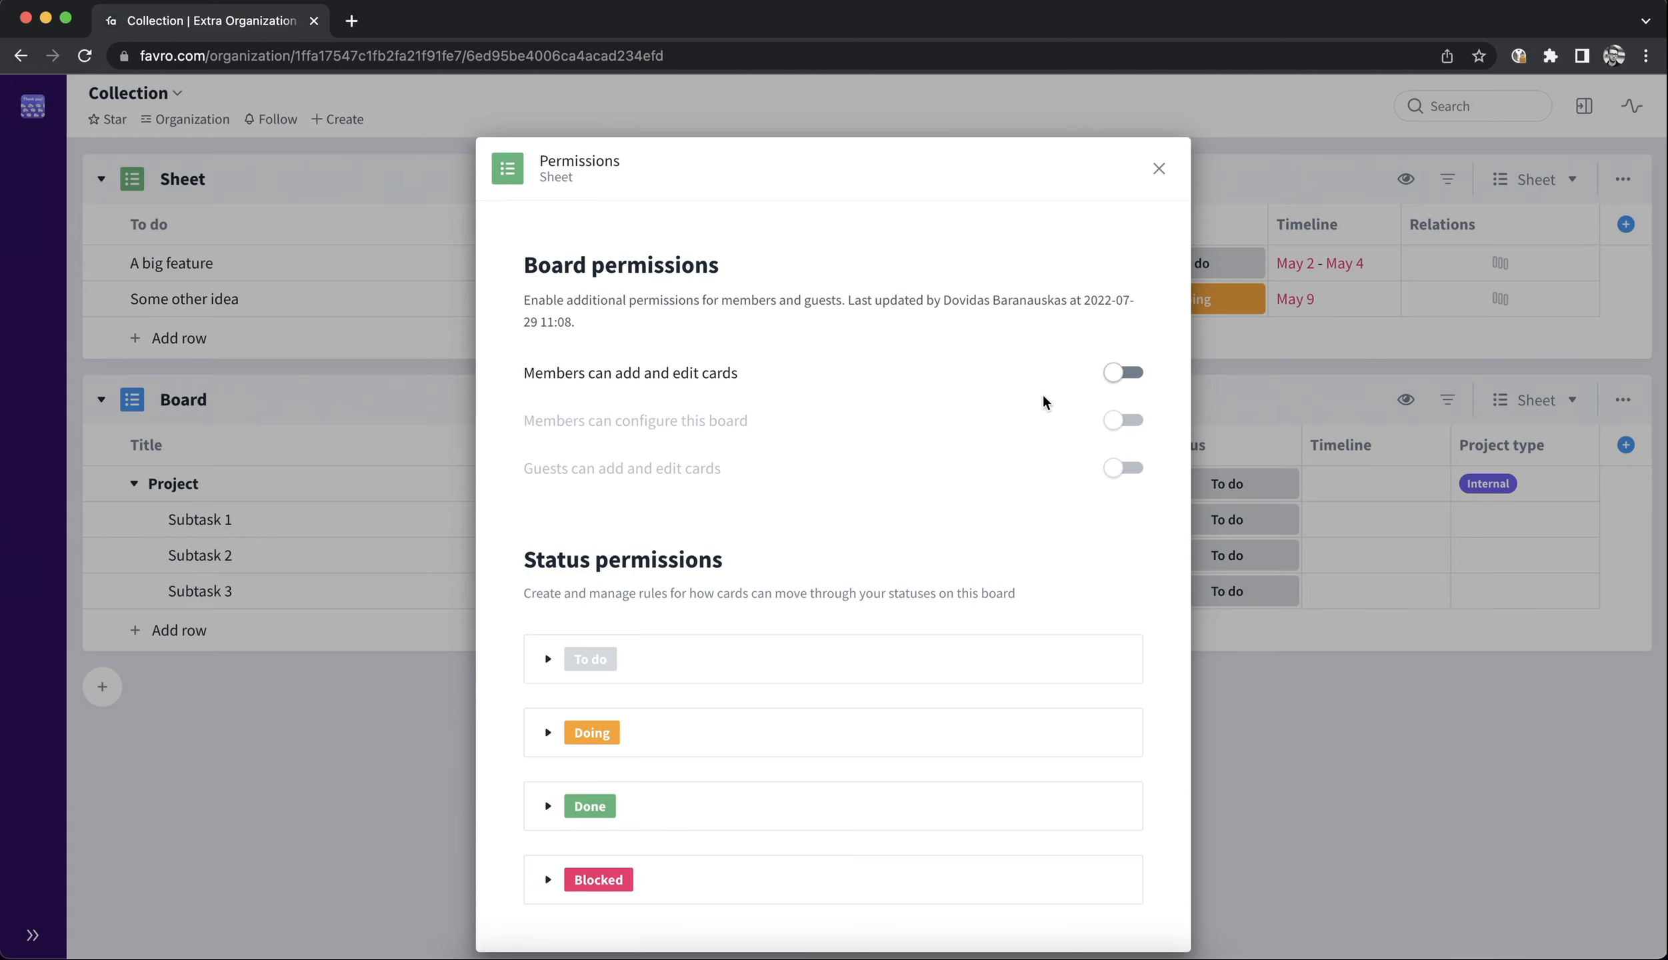
- Allow members to add and edit cards and configure the Sheet board, and guests to add and edit cards
click(1123, 372)
click(1121, 421)
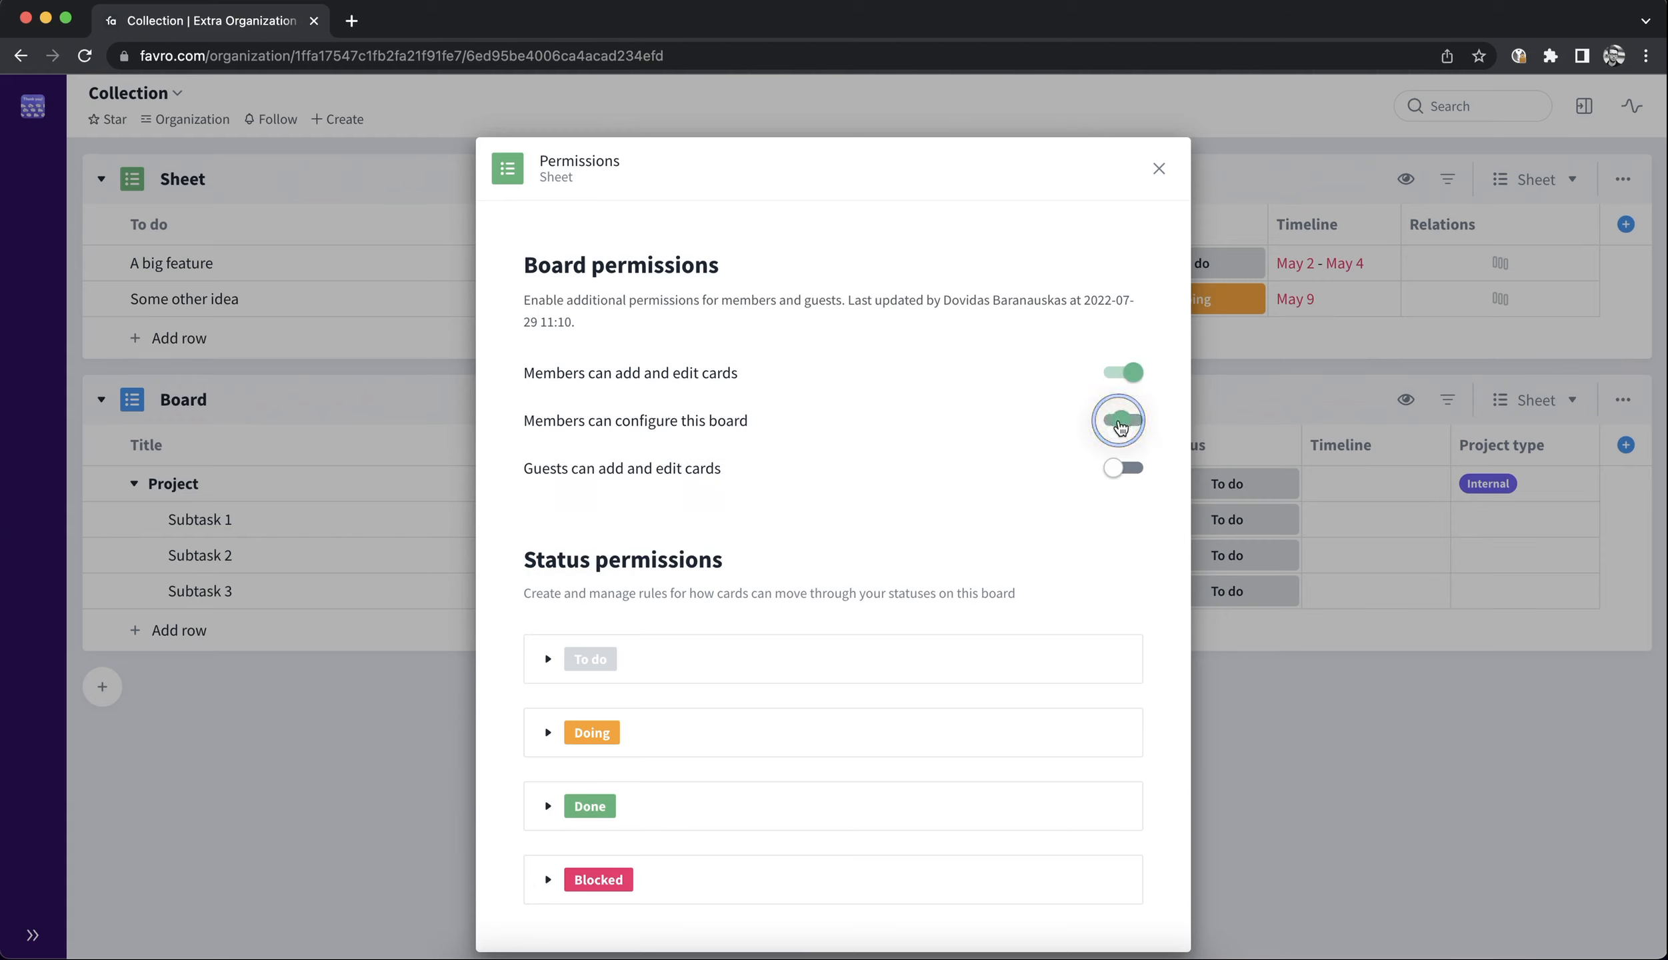
click(1120, 468)
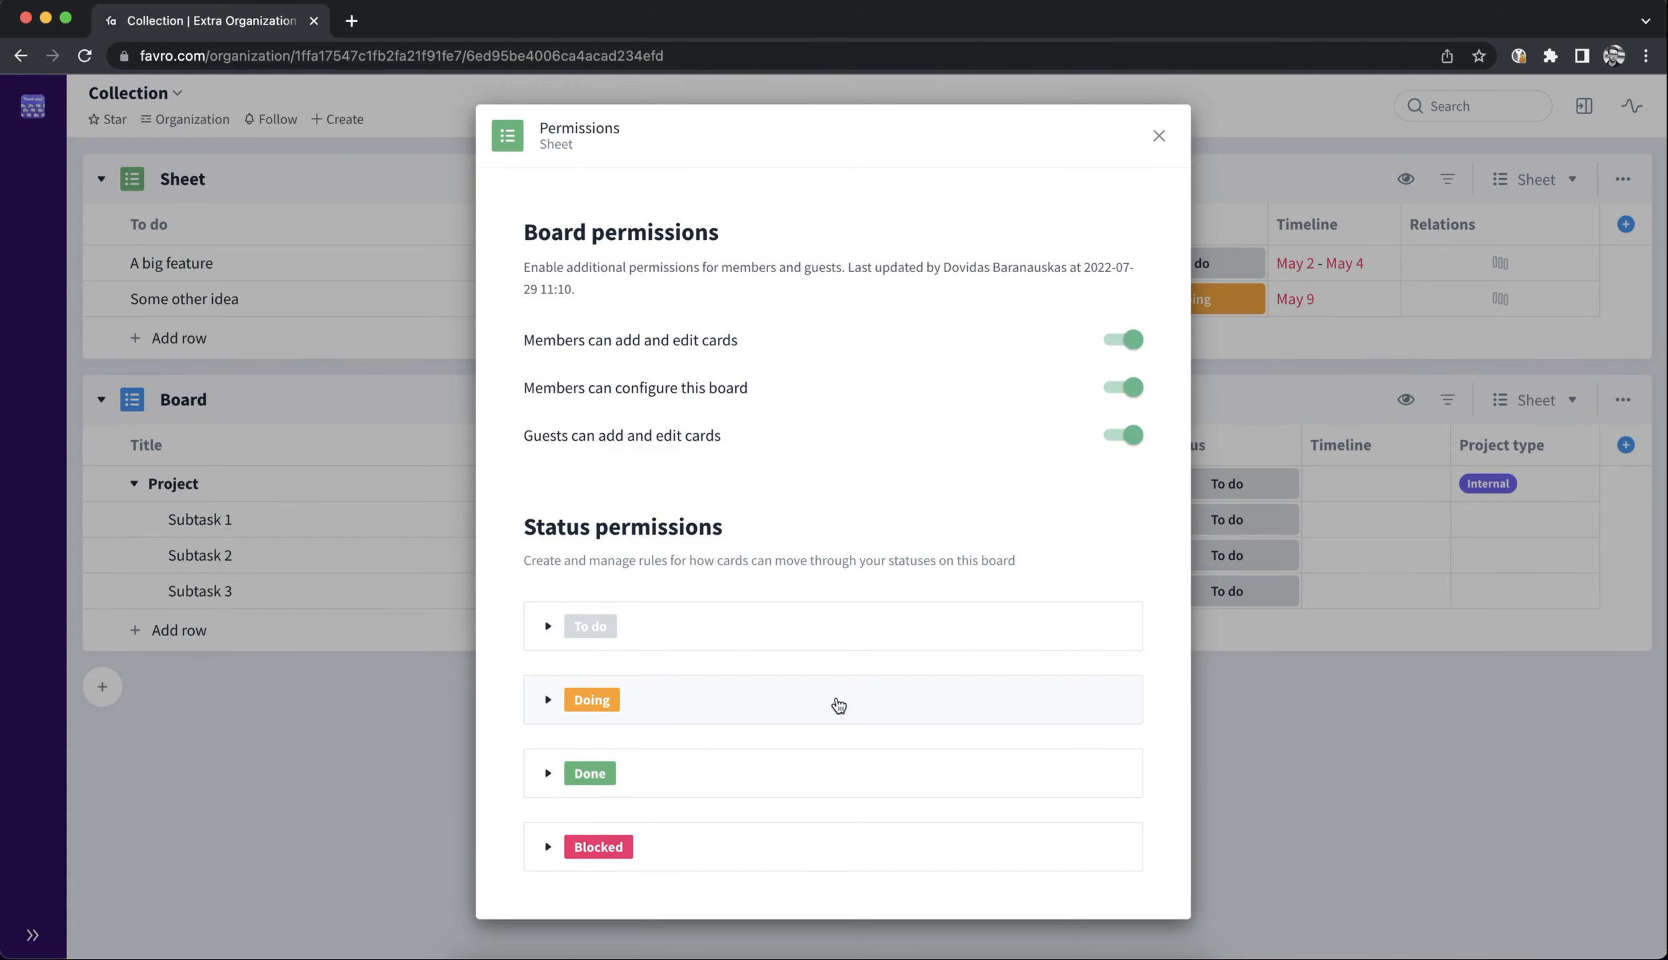
- In the Doing status permissions, set who can move cards from this status to Specific members
click(839, 705)
scroll(969, 677, down, 2)
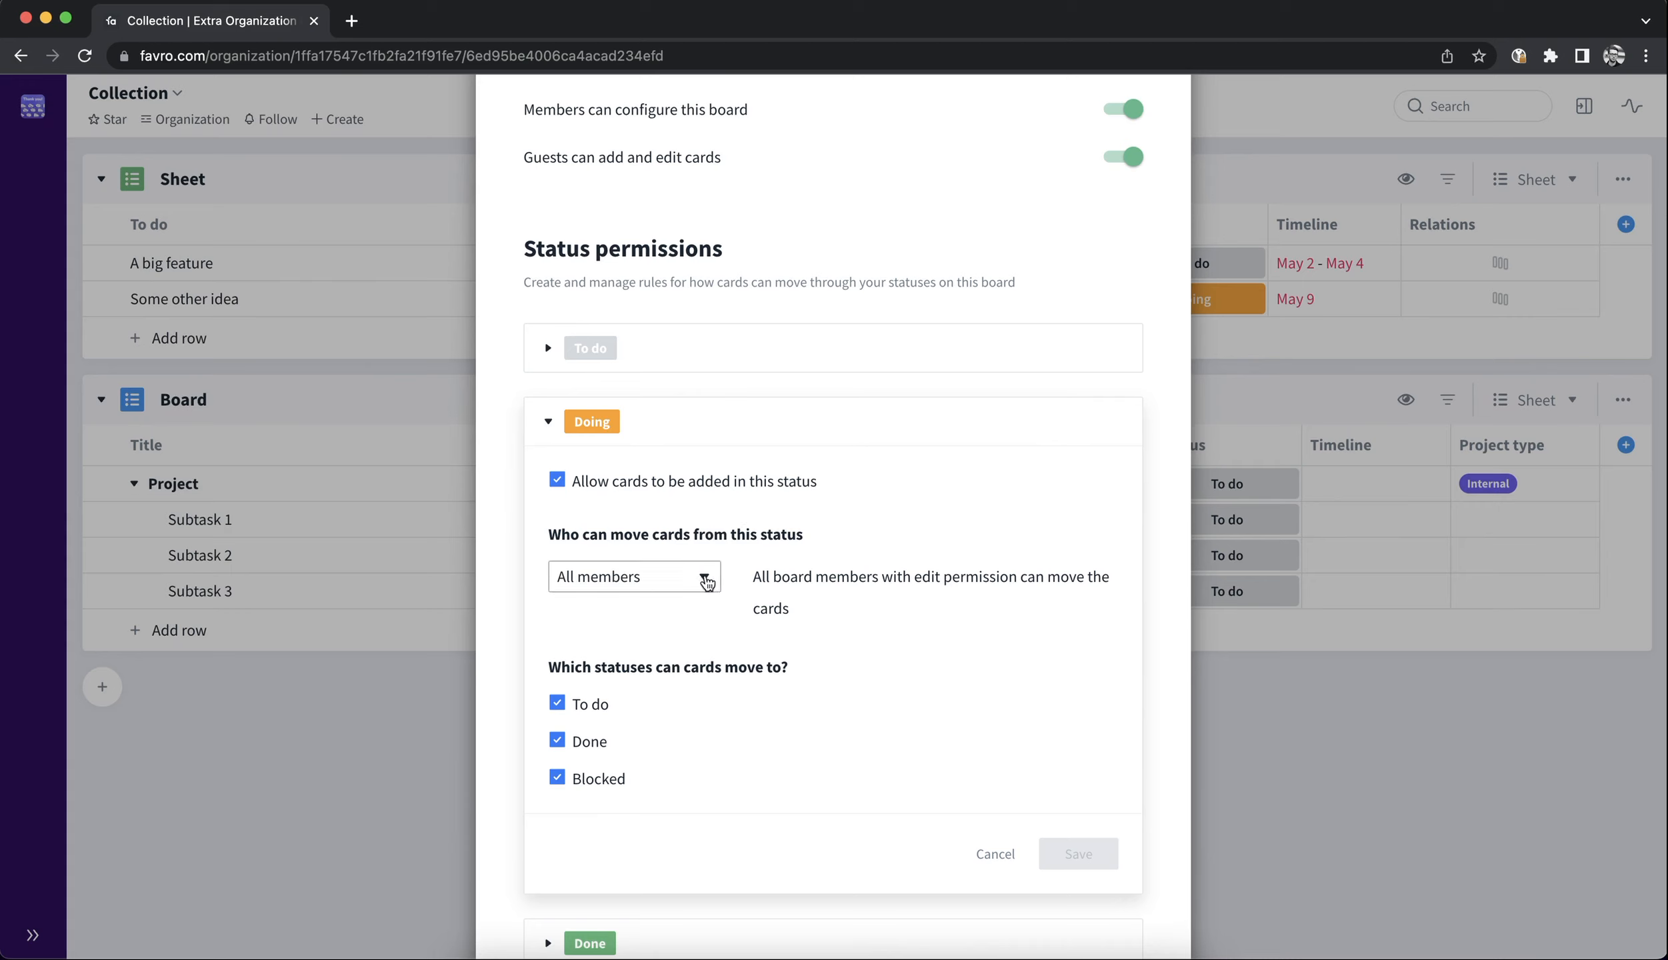
click(703, 577)
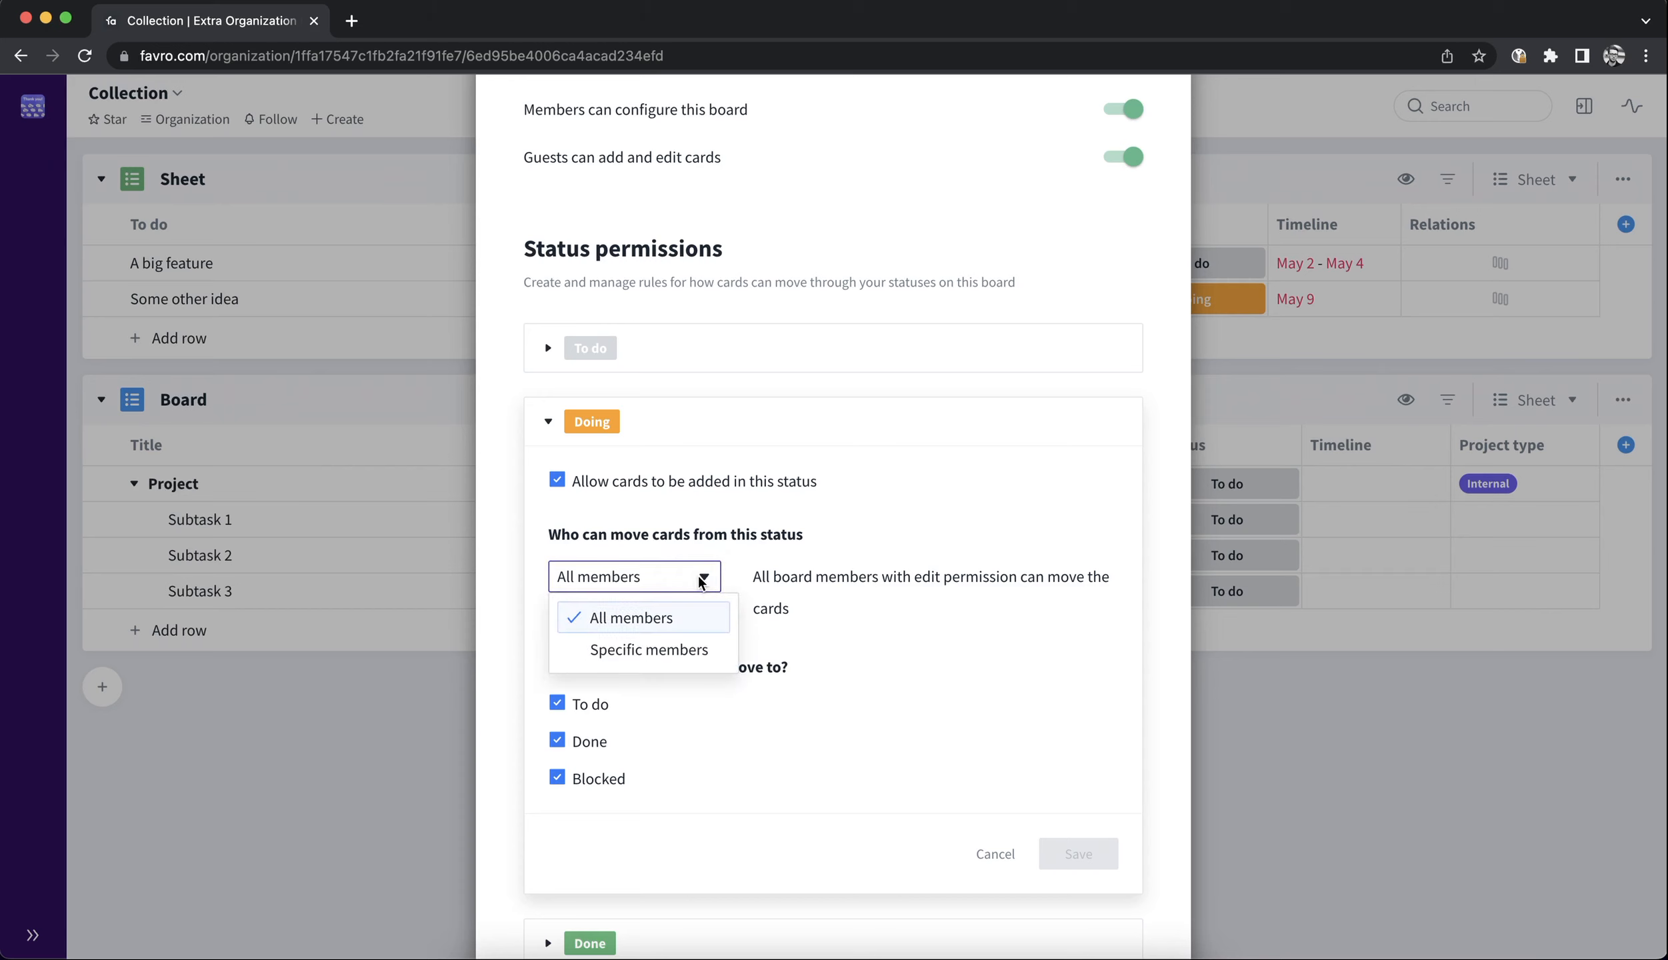
click(706, 650)
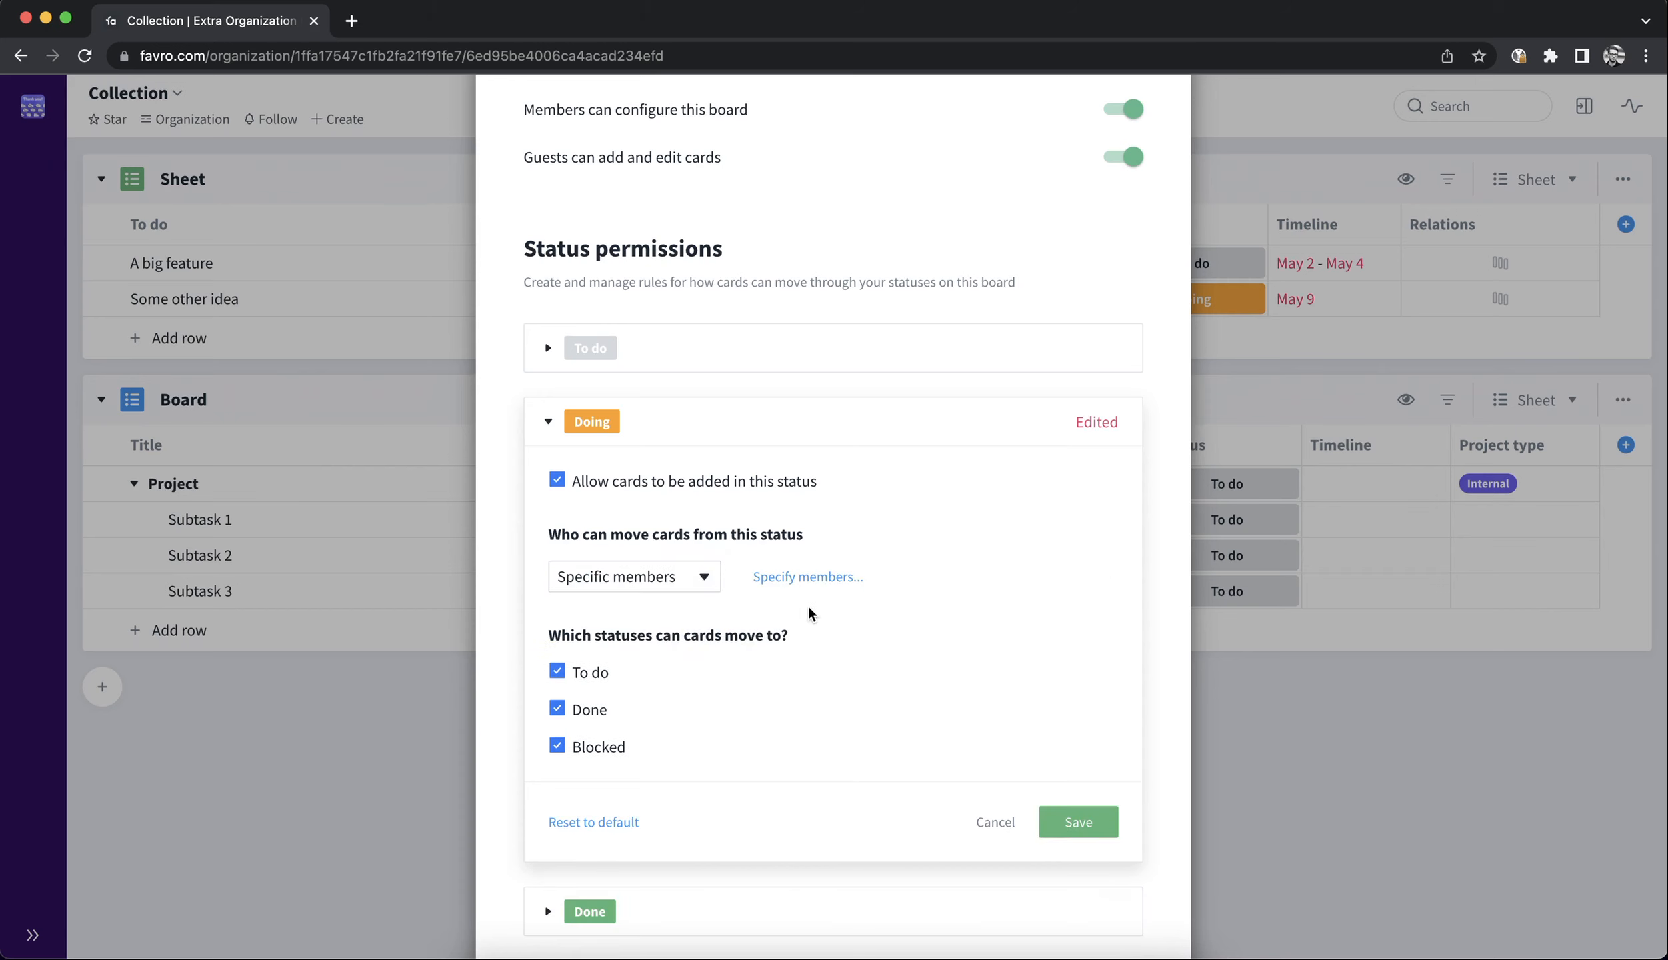
- Add a member by name to those allowed to move cards from Doing, and save the status permissions
click(813, 579)
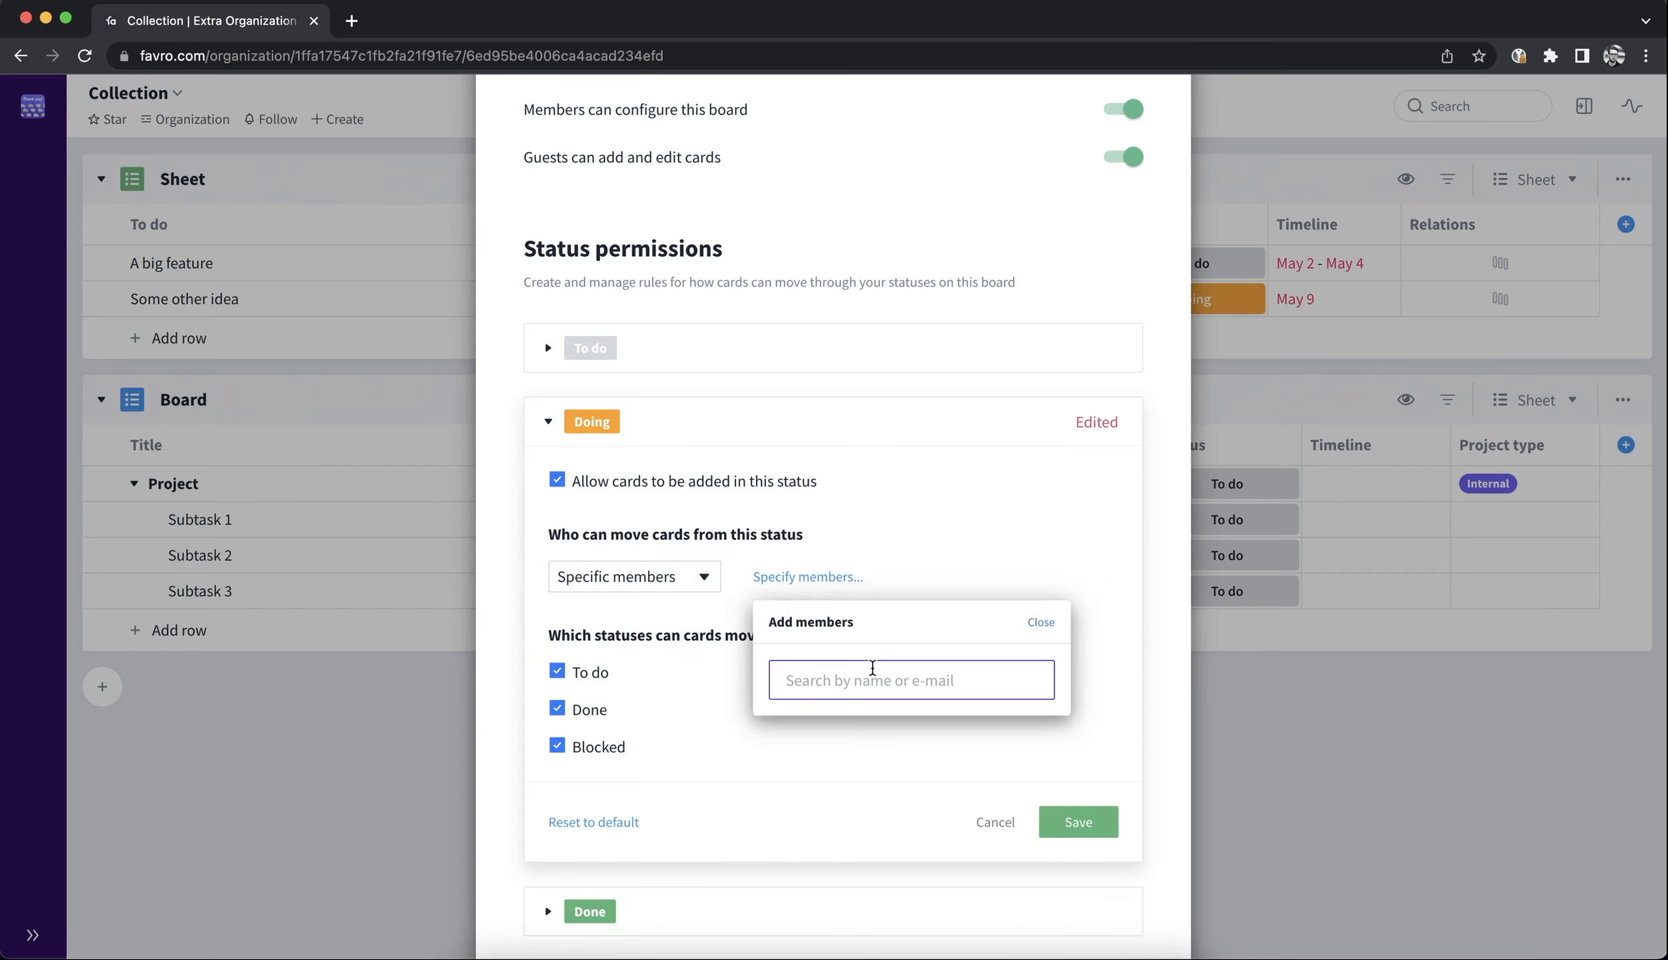
text(dovidas)
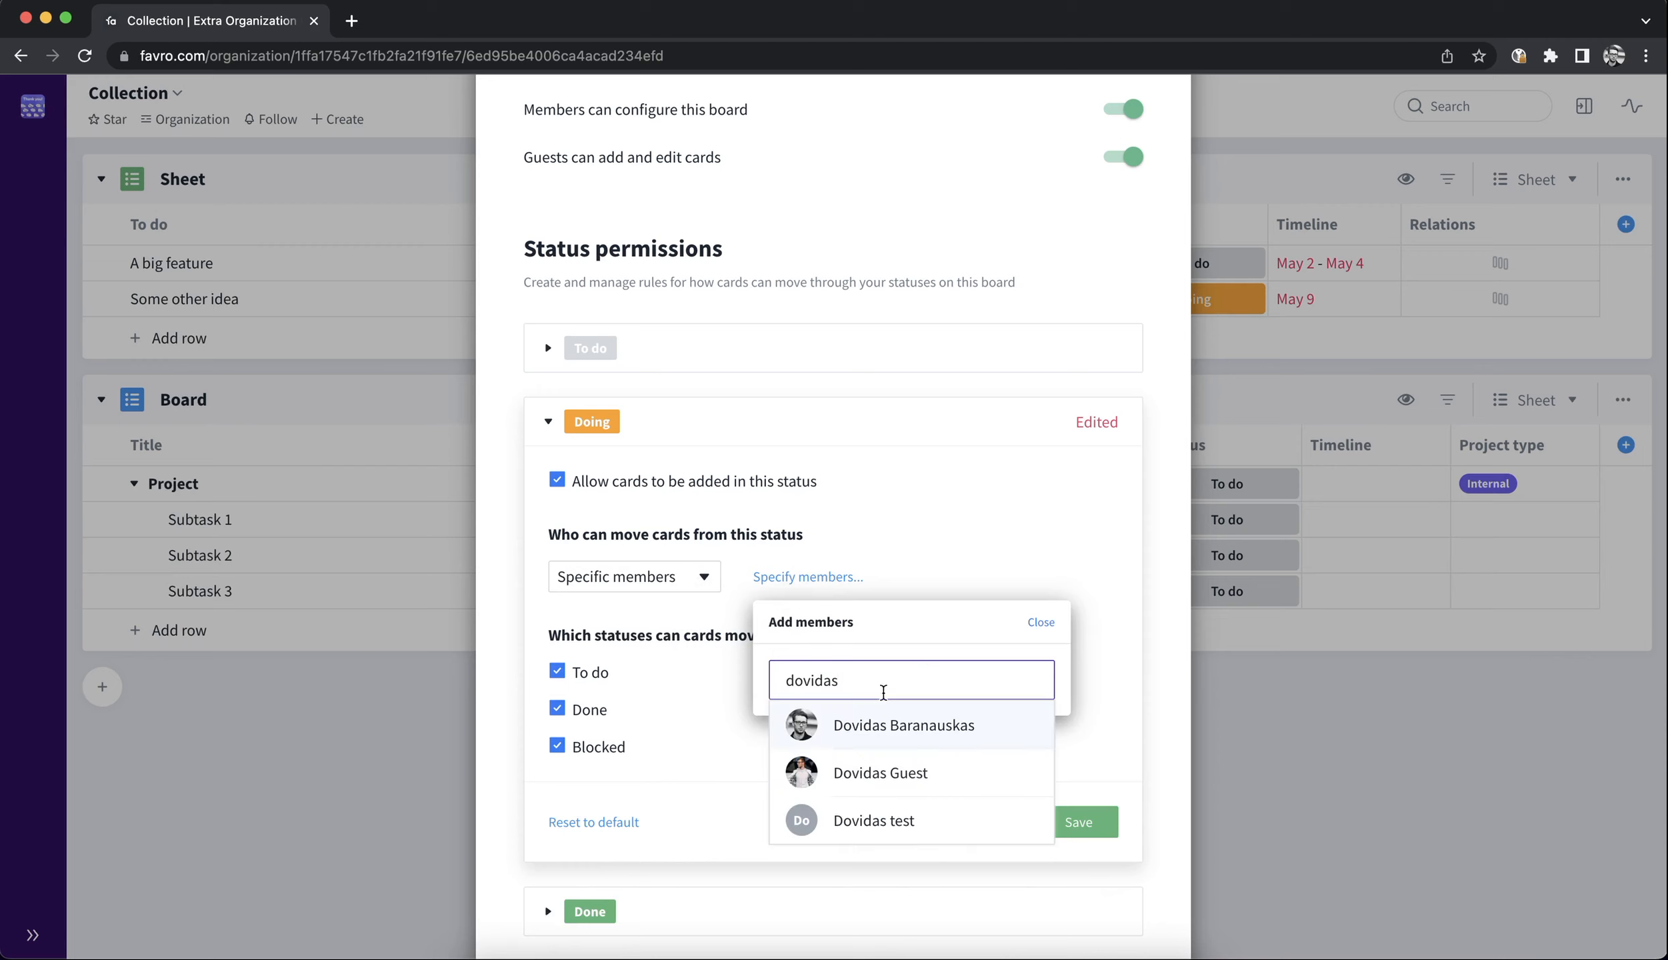
click(904, 730)
click(1099, 635)
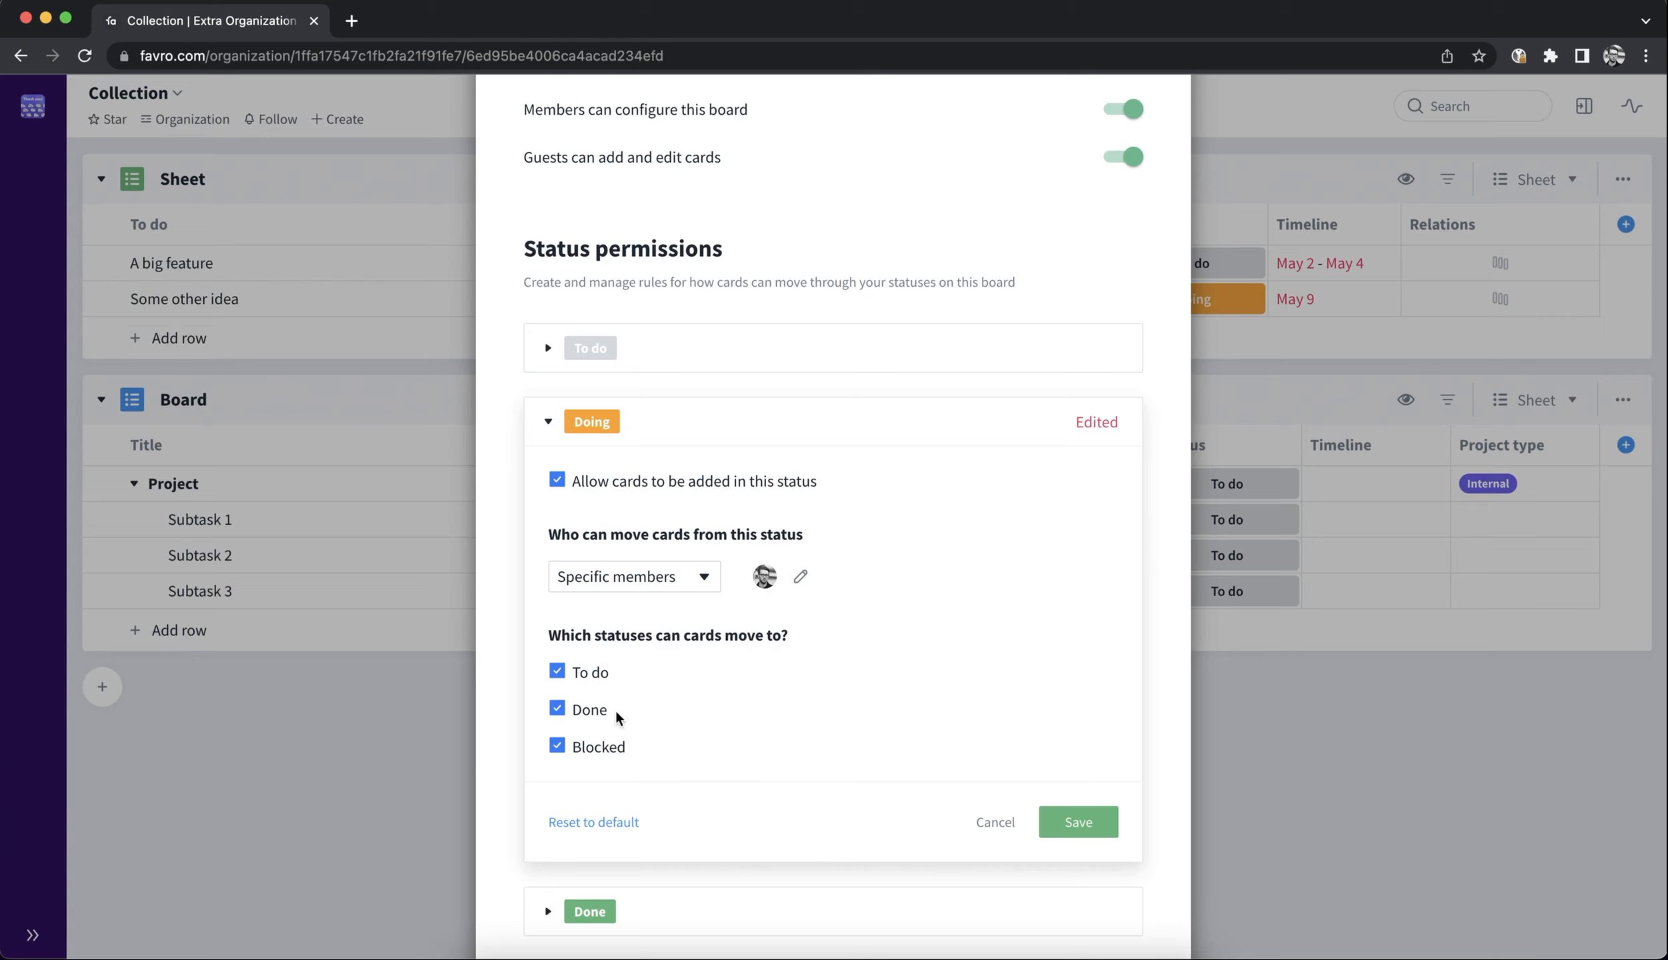
click(1088, 824)
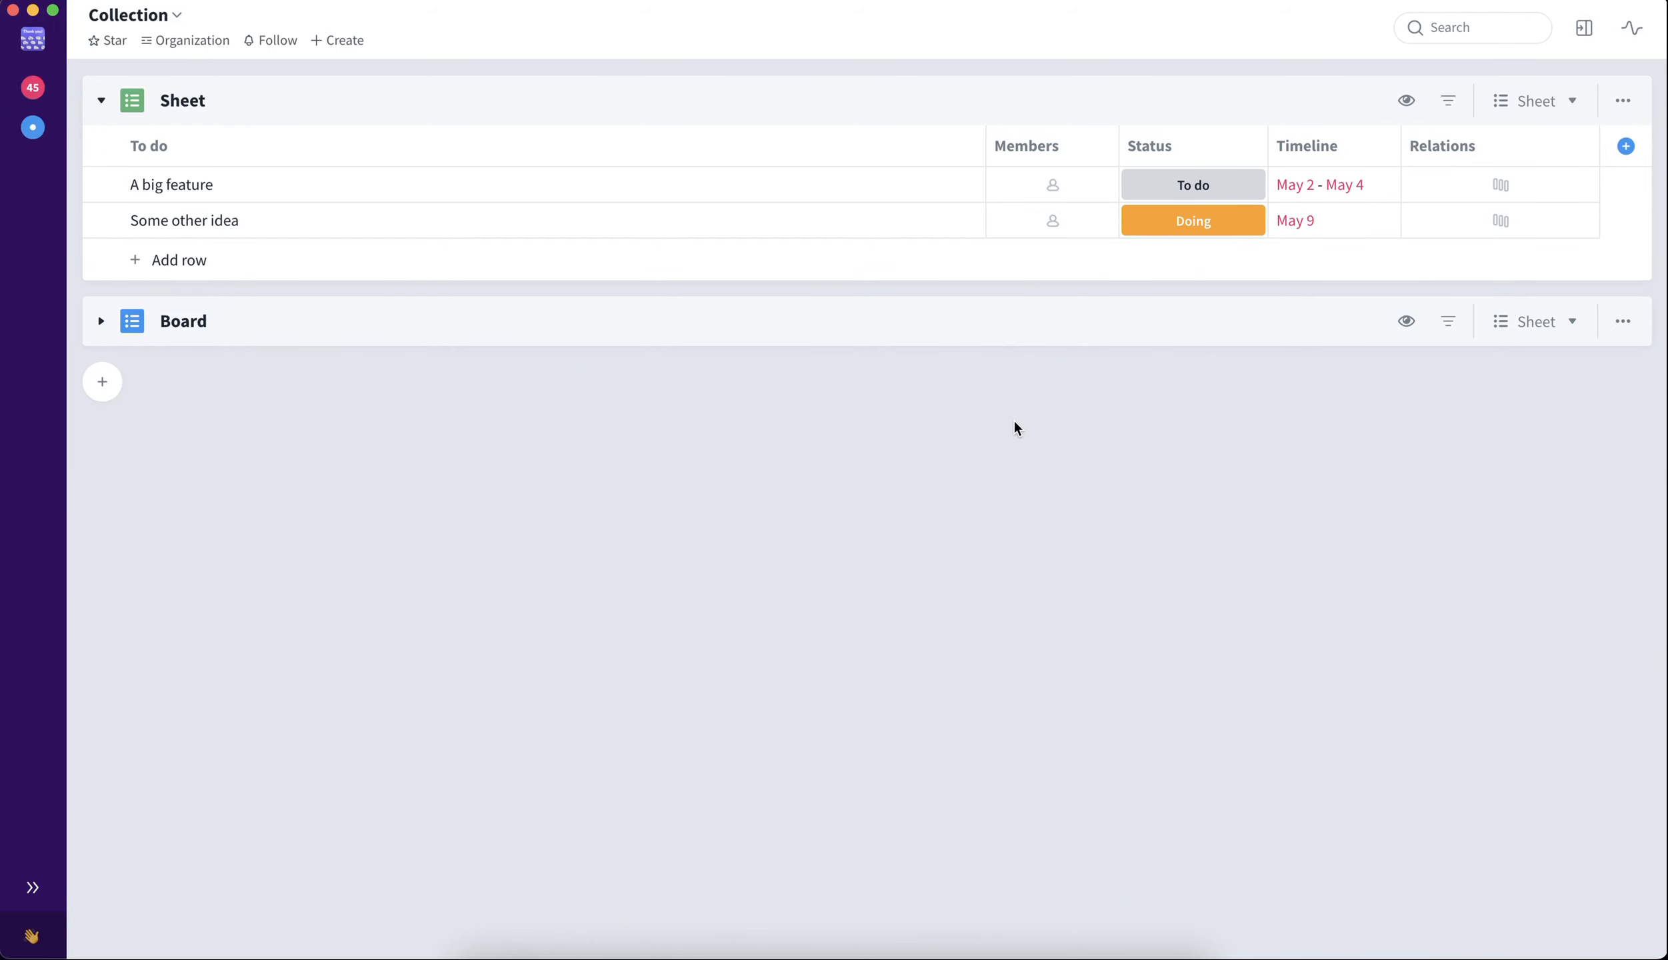
- In the Favro desktop app, set the status of the card "A big feature" to Doing
click(1239, 191)
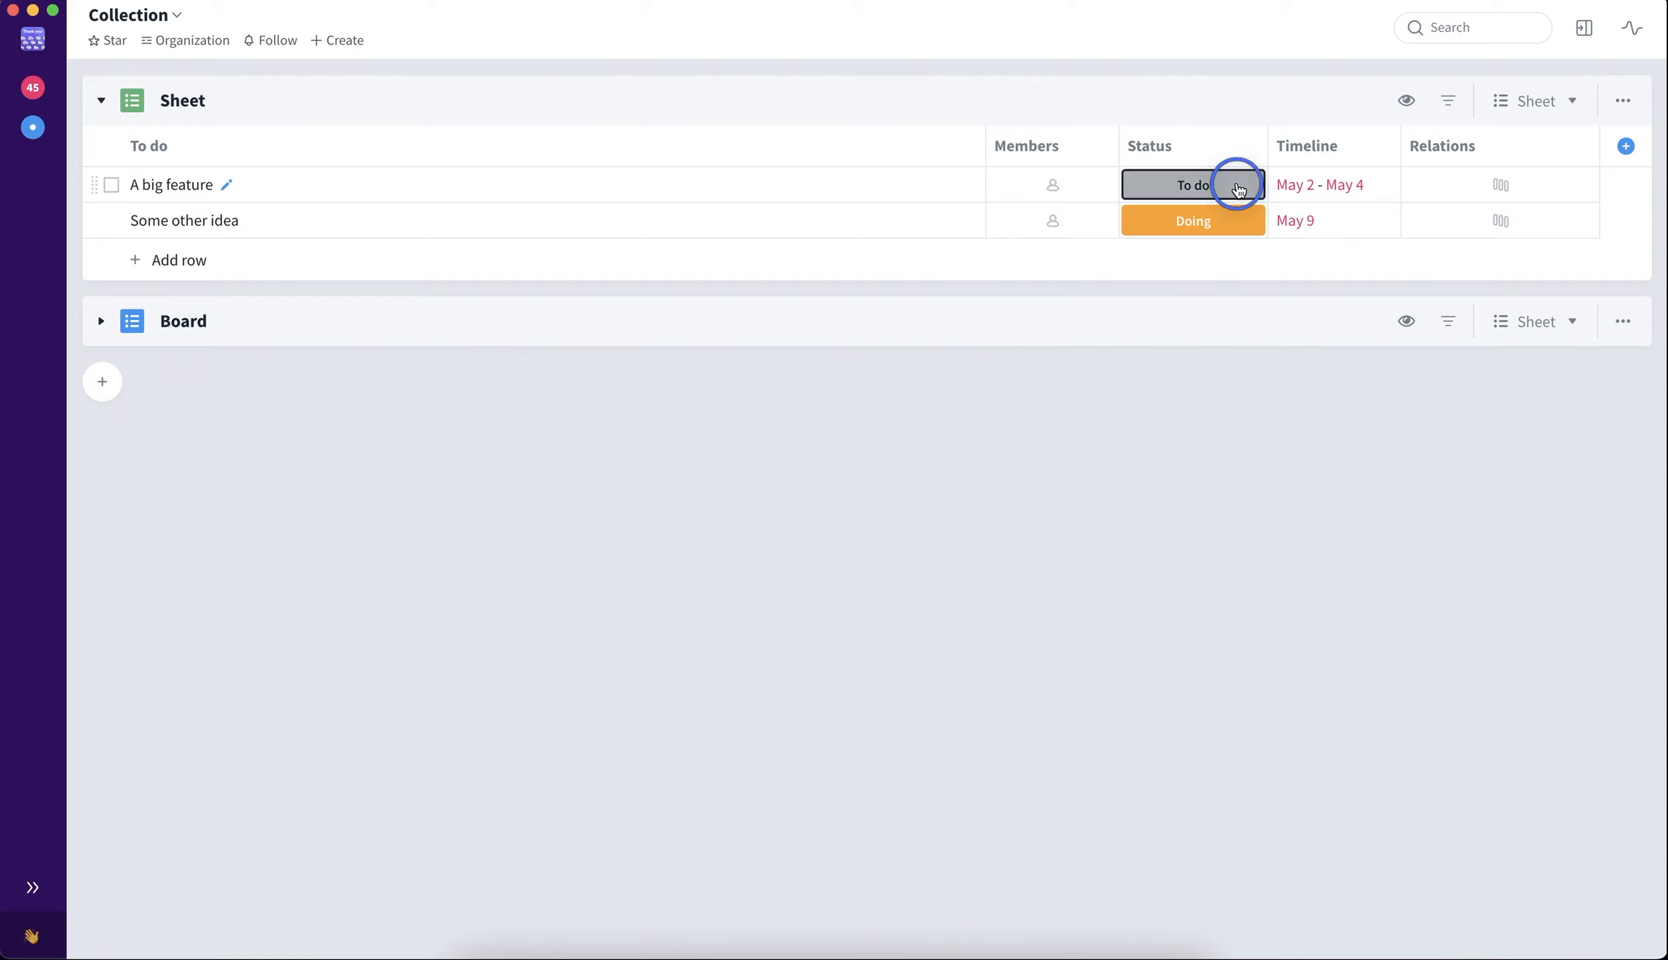
click(1310, 366)
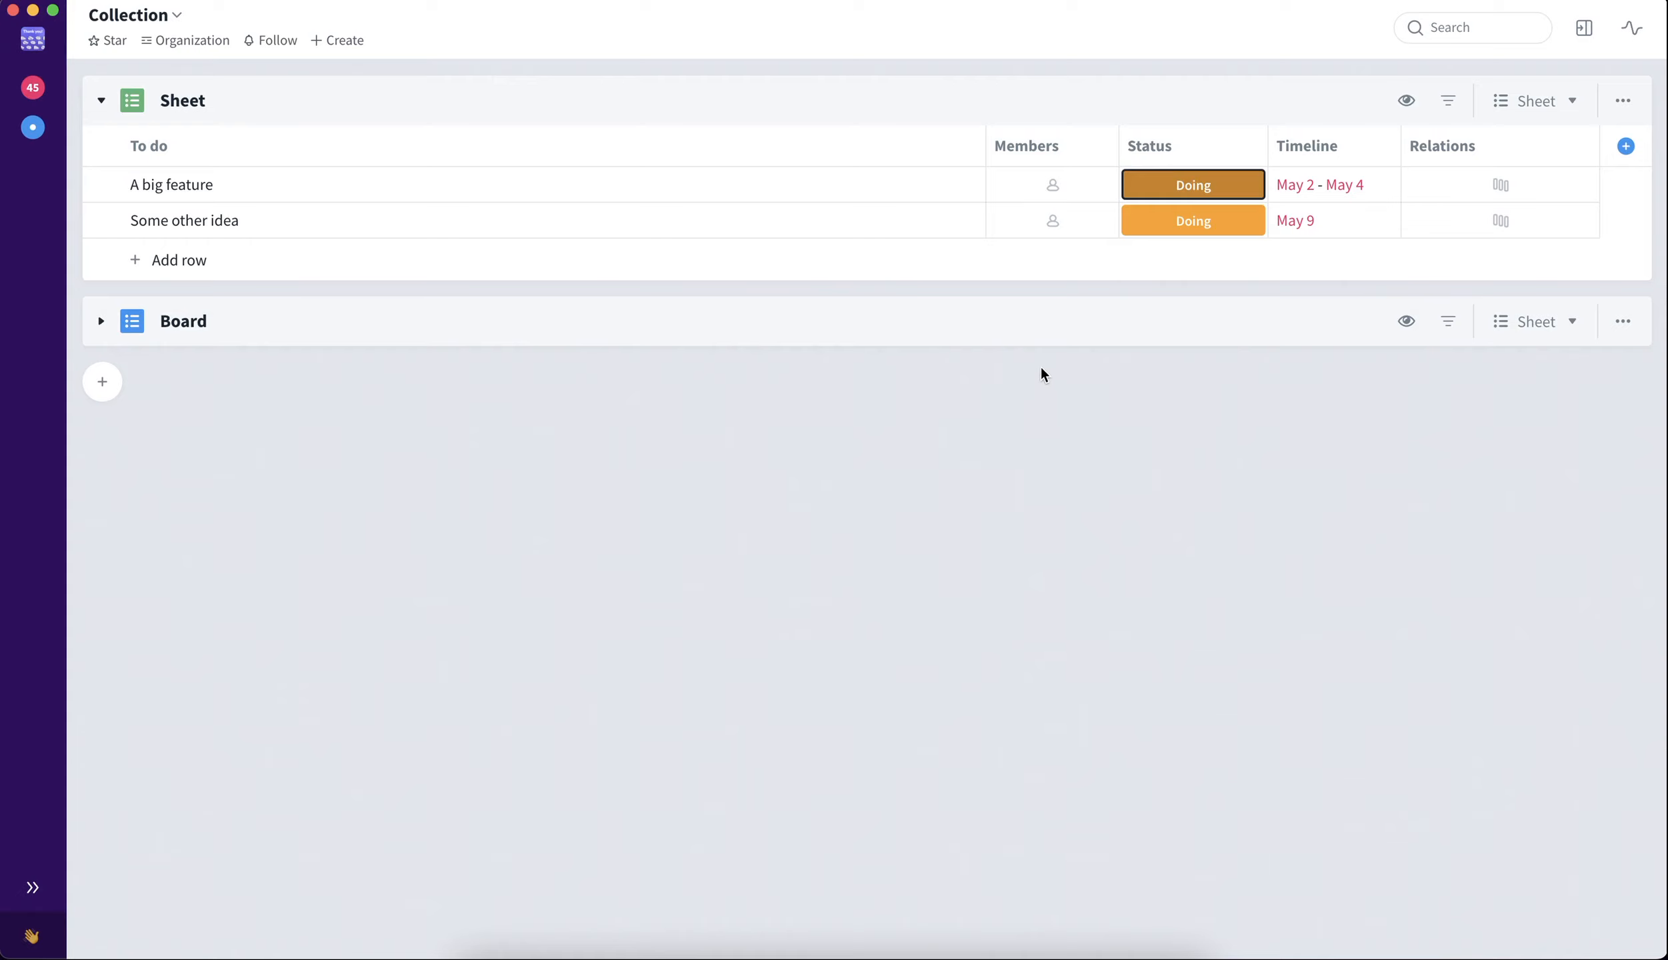
- Try to change the status of the card "A big feature" from Doing to Done and to Blocked, dismissing each notice
click(1229, 185)
click(1255, 407)
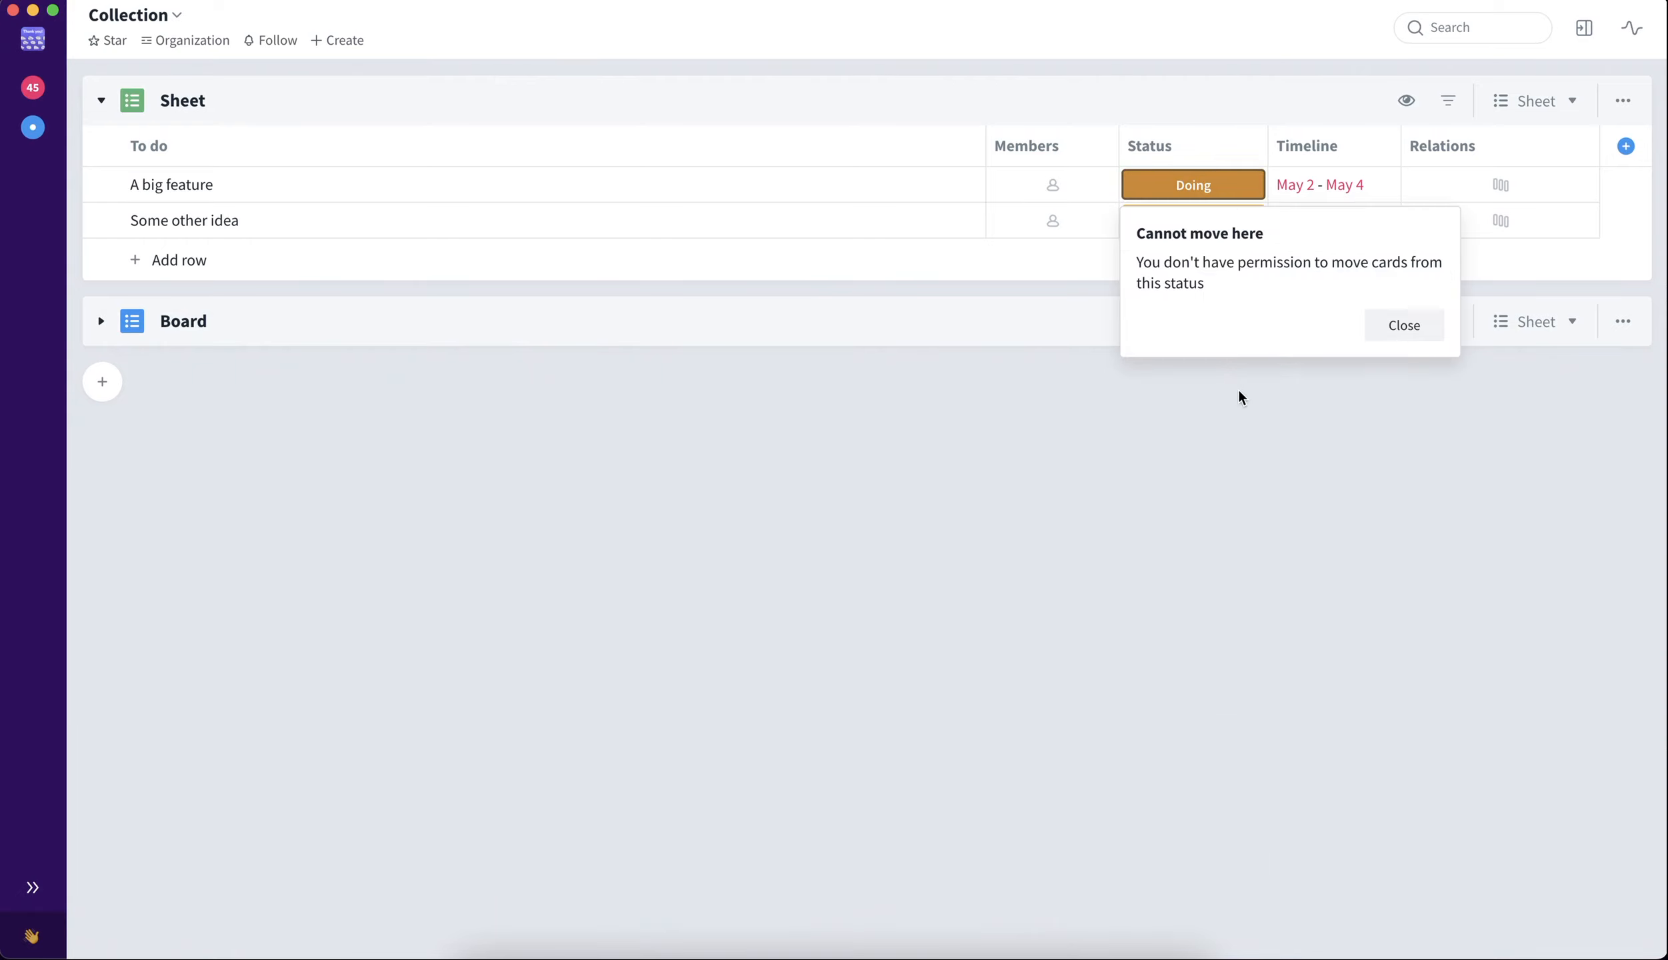
click(1393, 326)
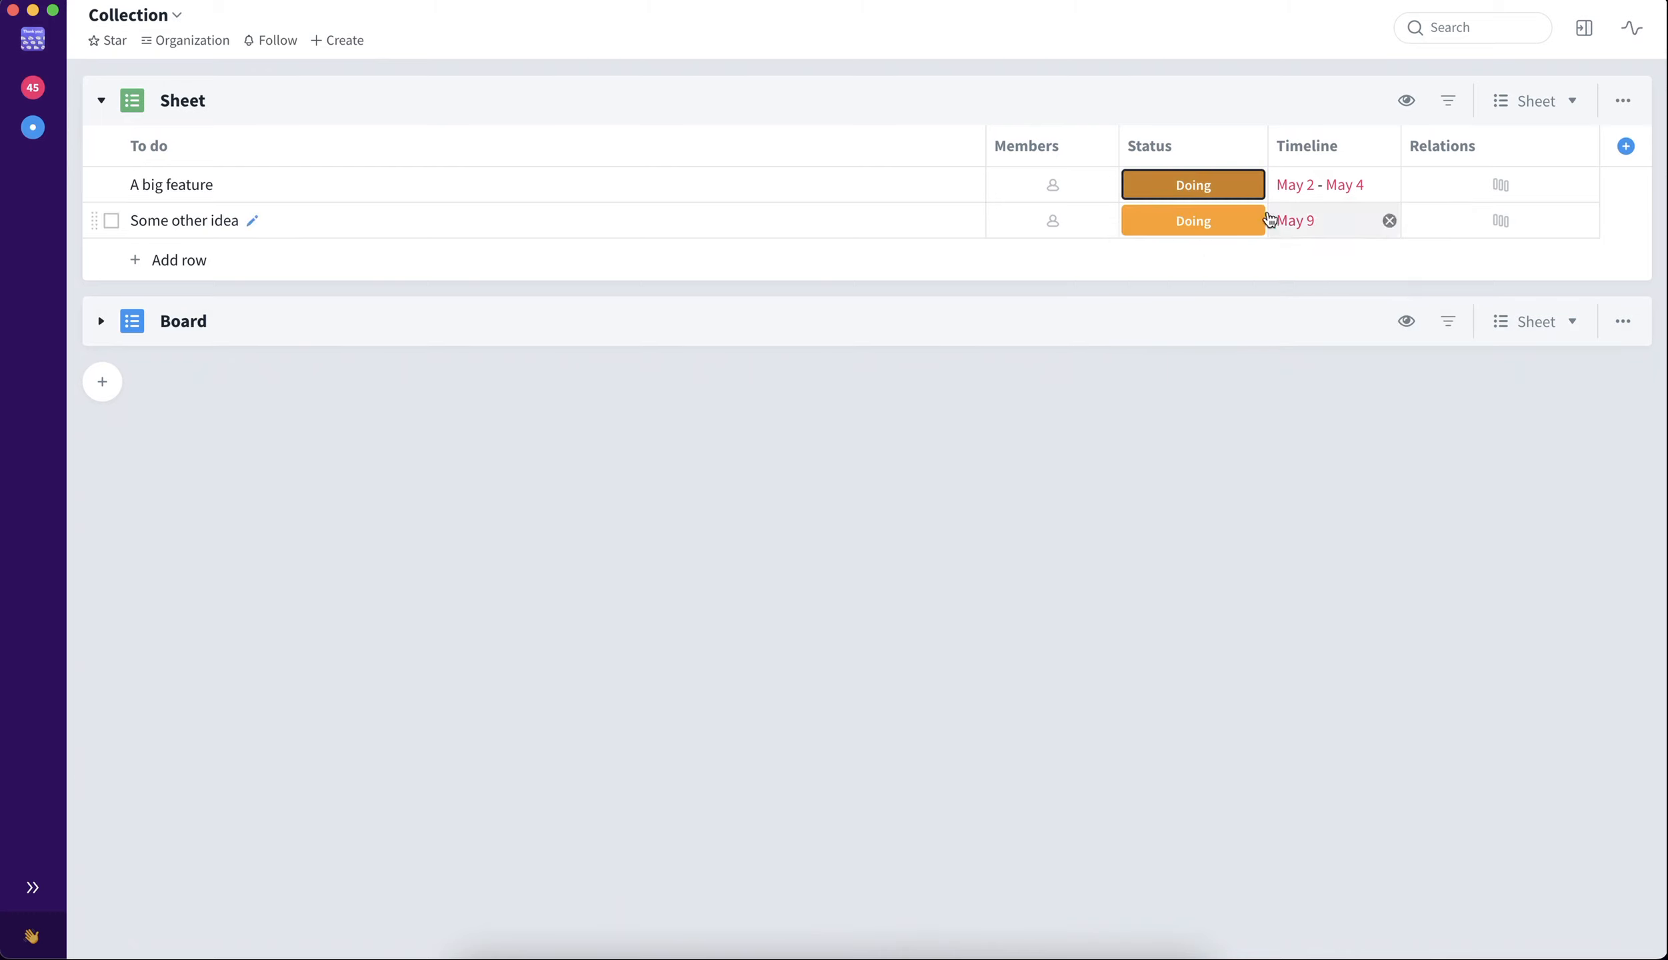
click(1229, 182)
click(1331, 449)
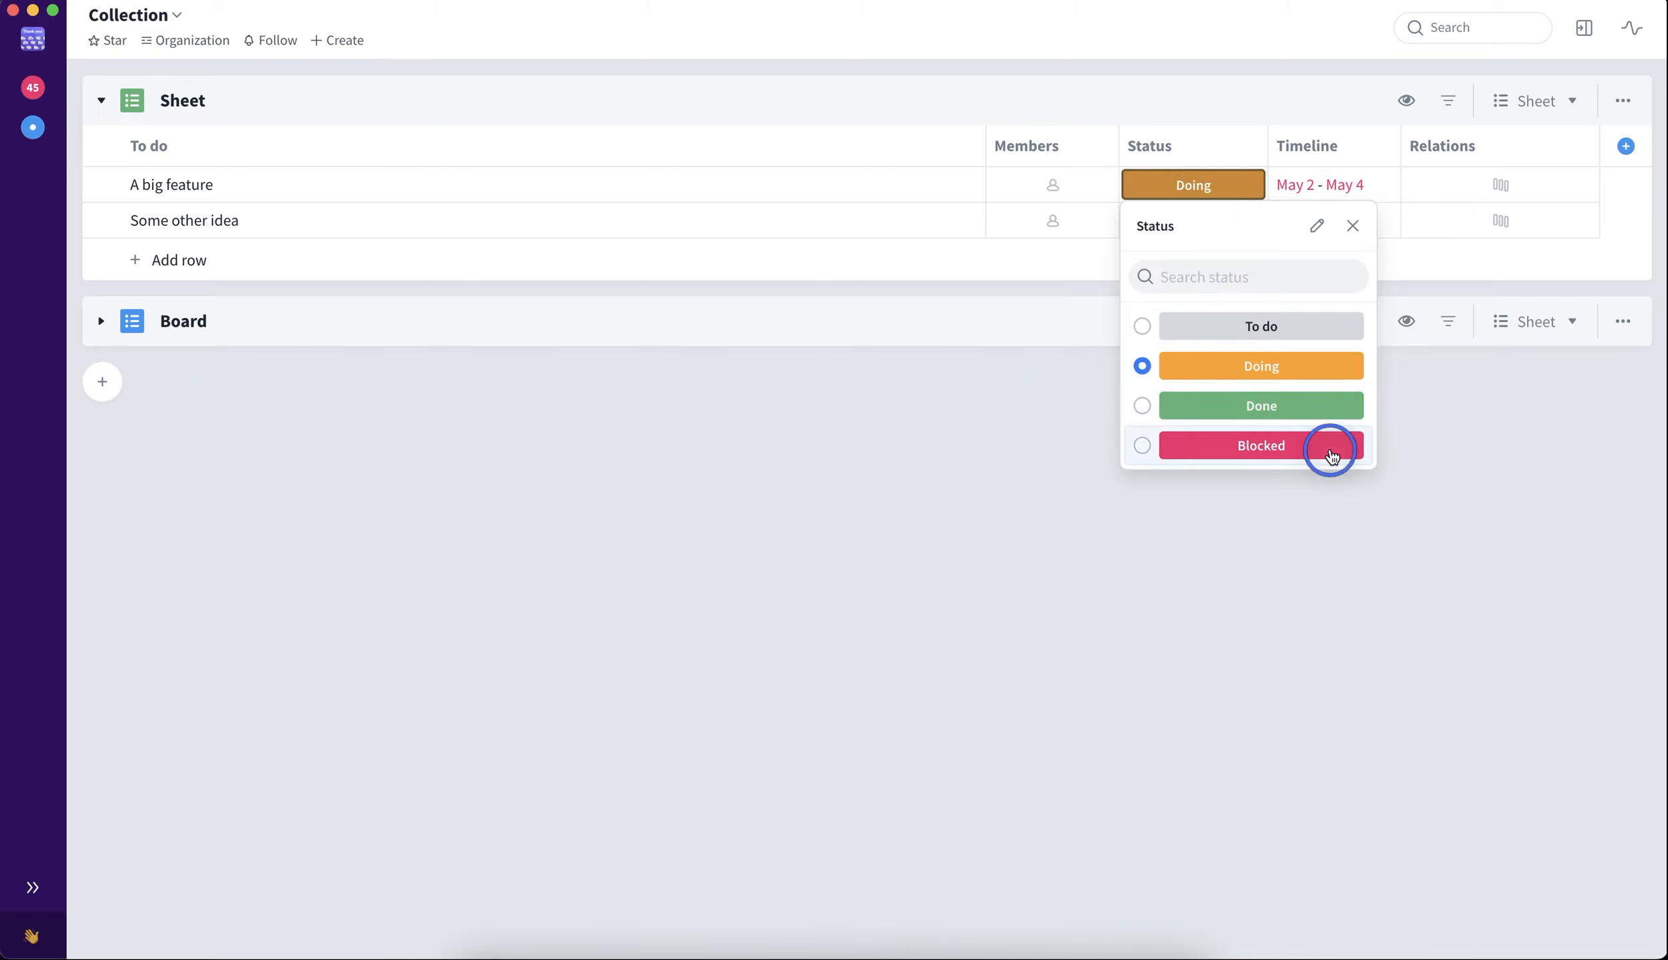
click(1402, 326)
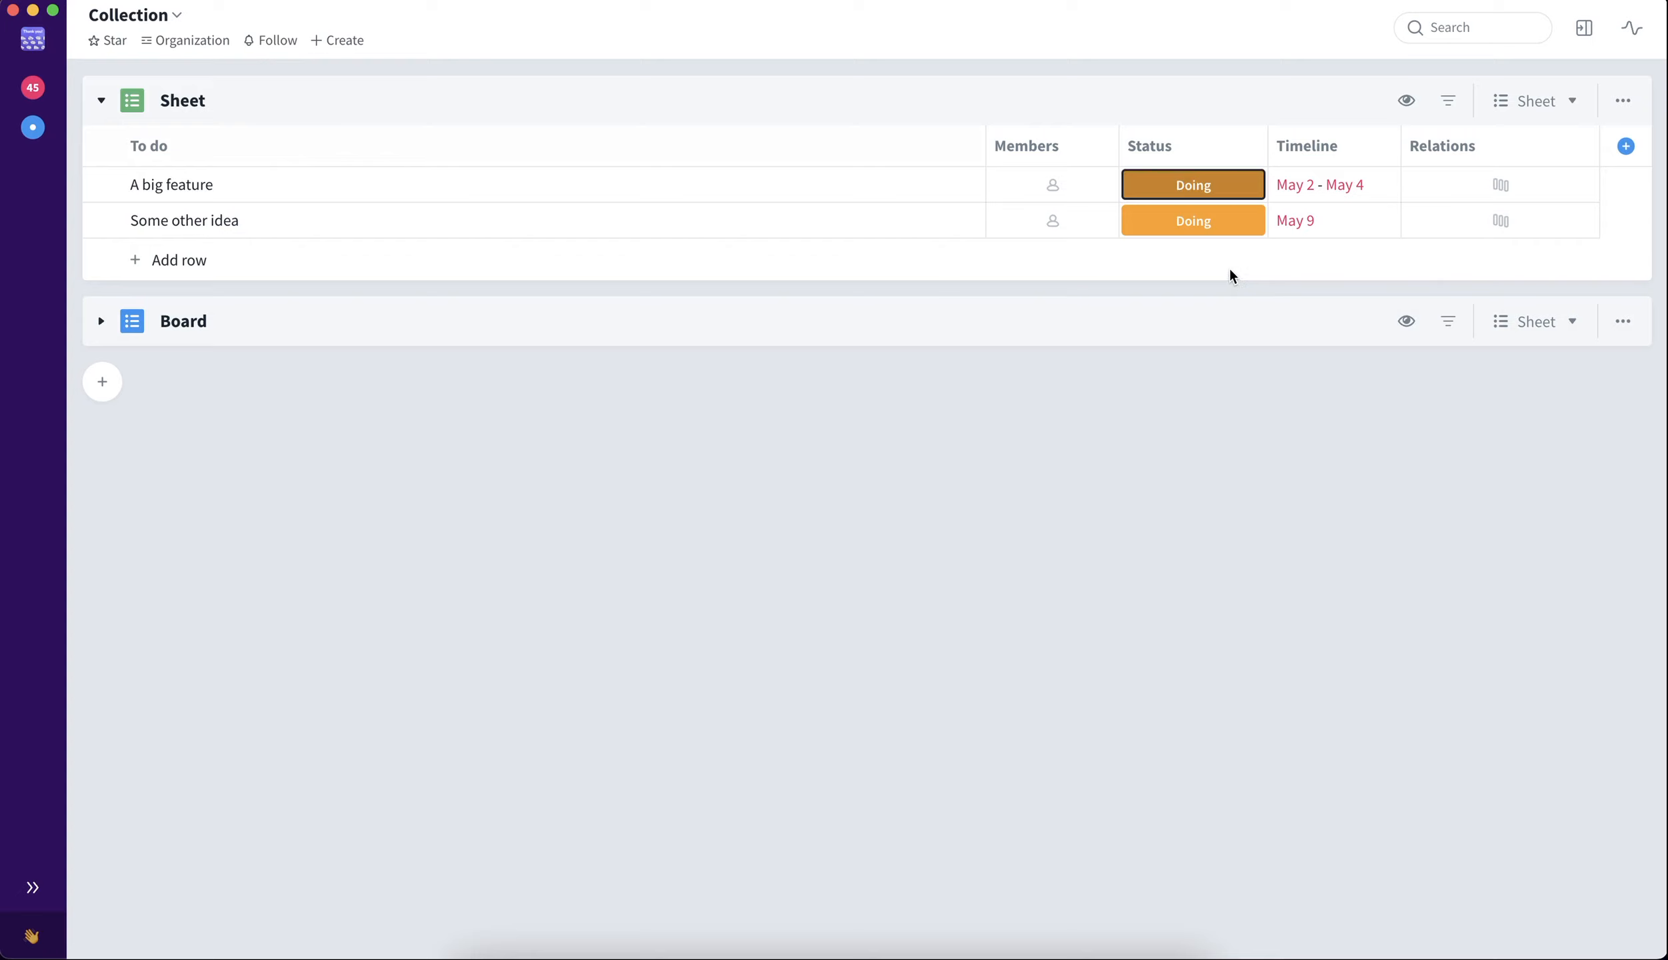
- Try to move the card "A big feature" from Doing back to the To do status, and dismiss the notice
click(1227, 221)
click(1299, 322)
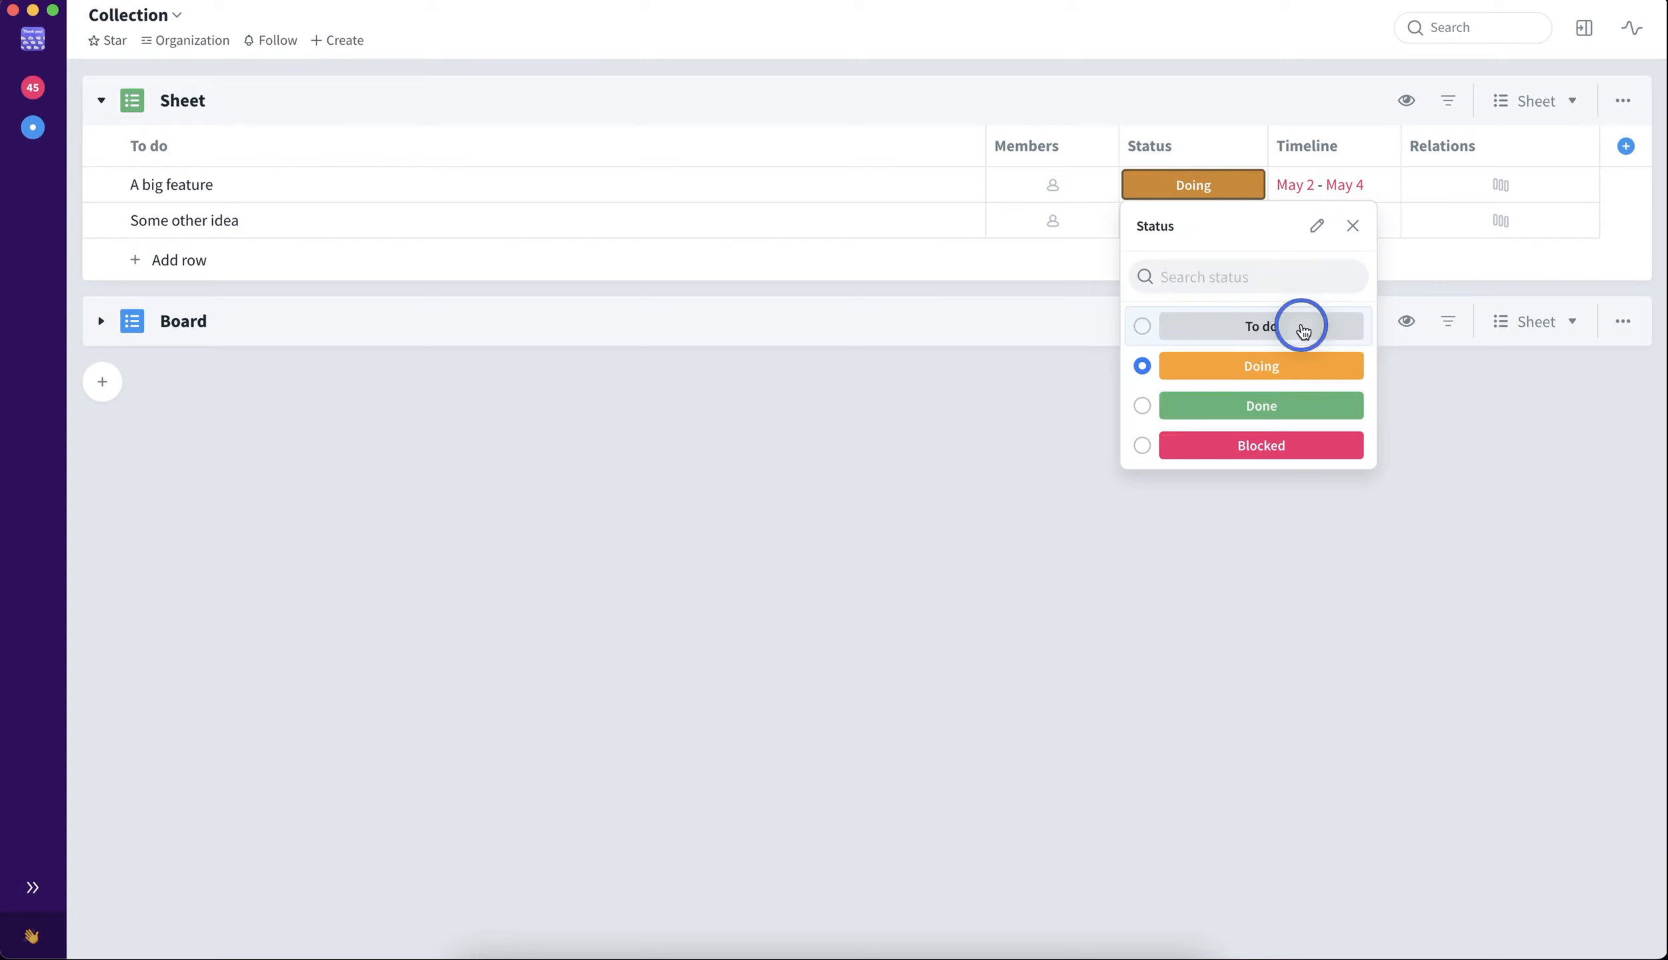
click(1083, 406)
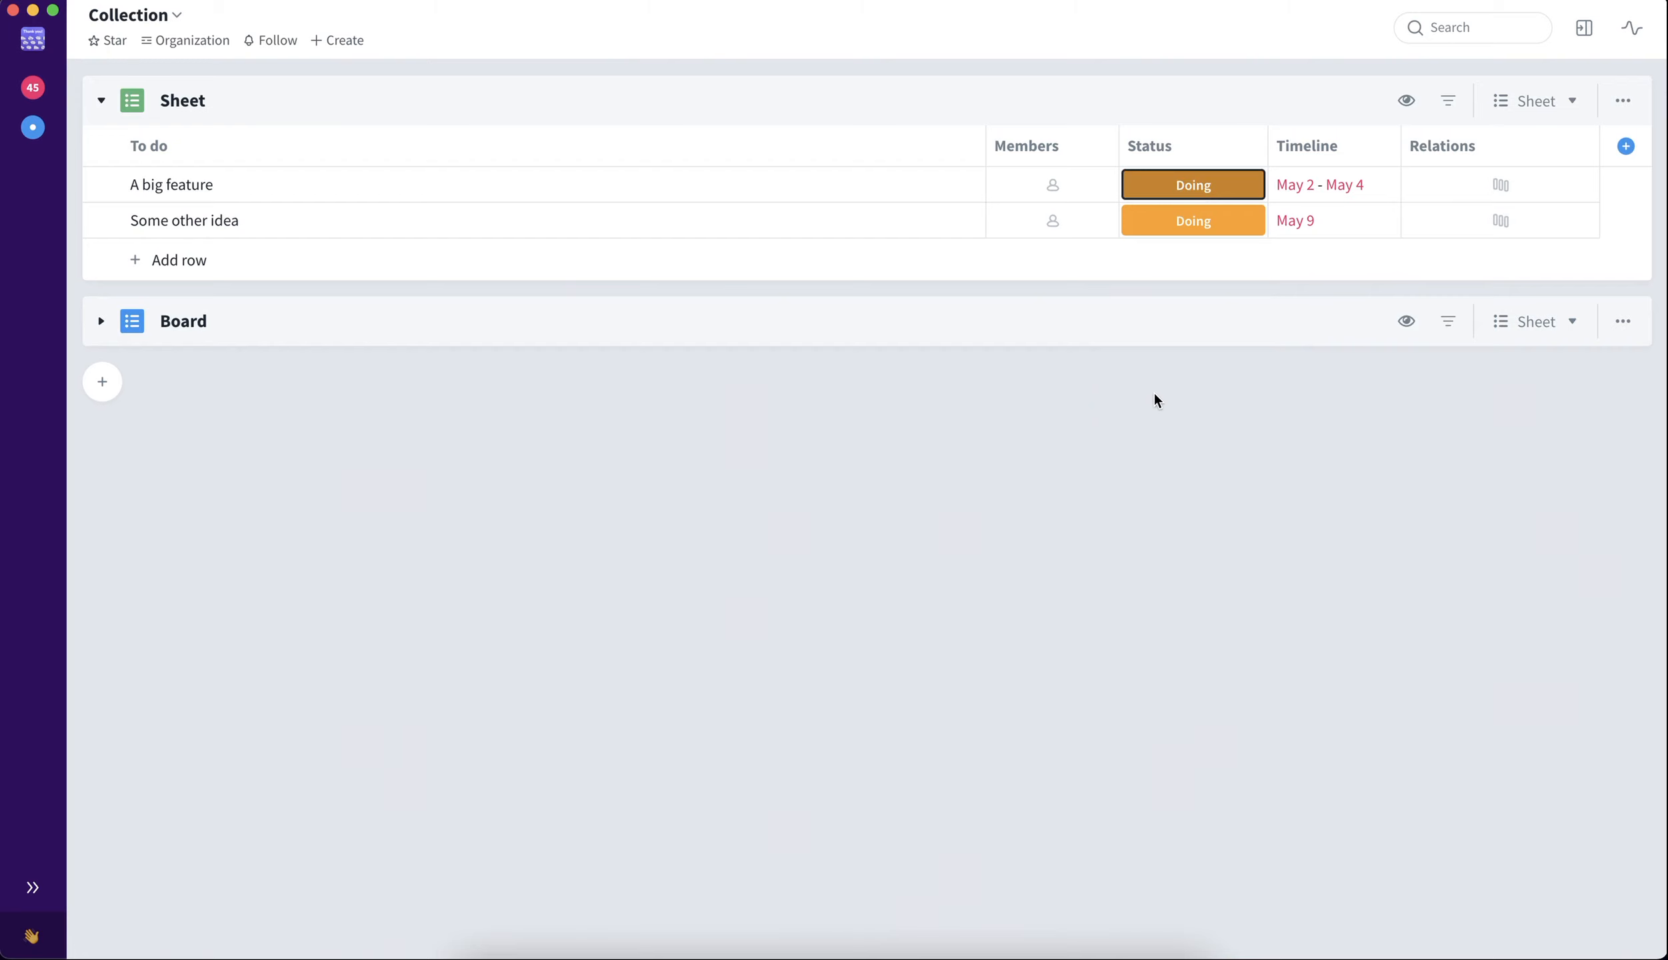